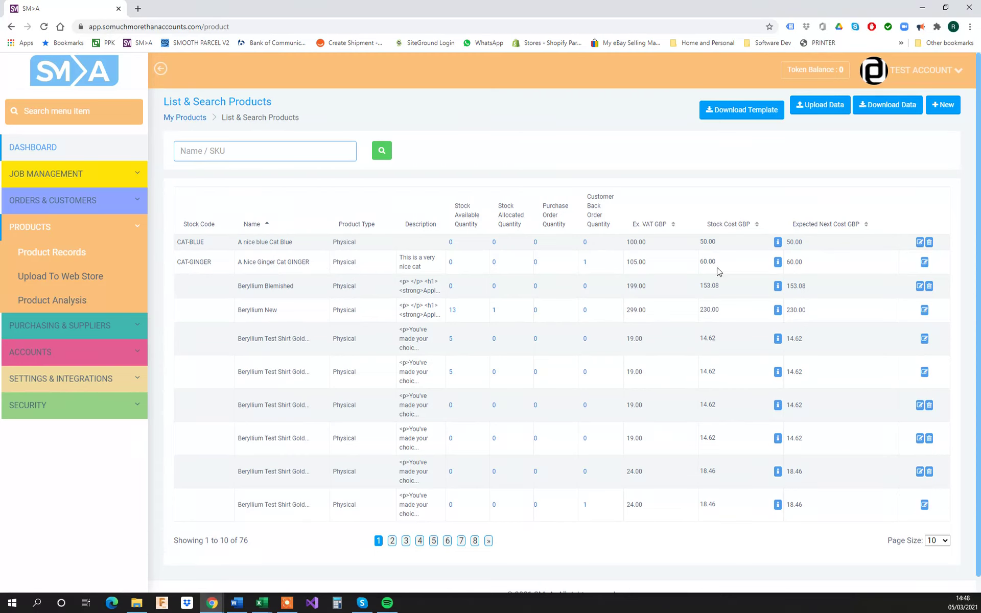
Open the CAT-GINGER product record for editing.
click(925, 261)
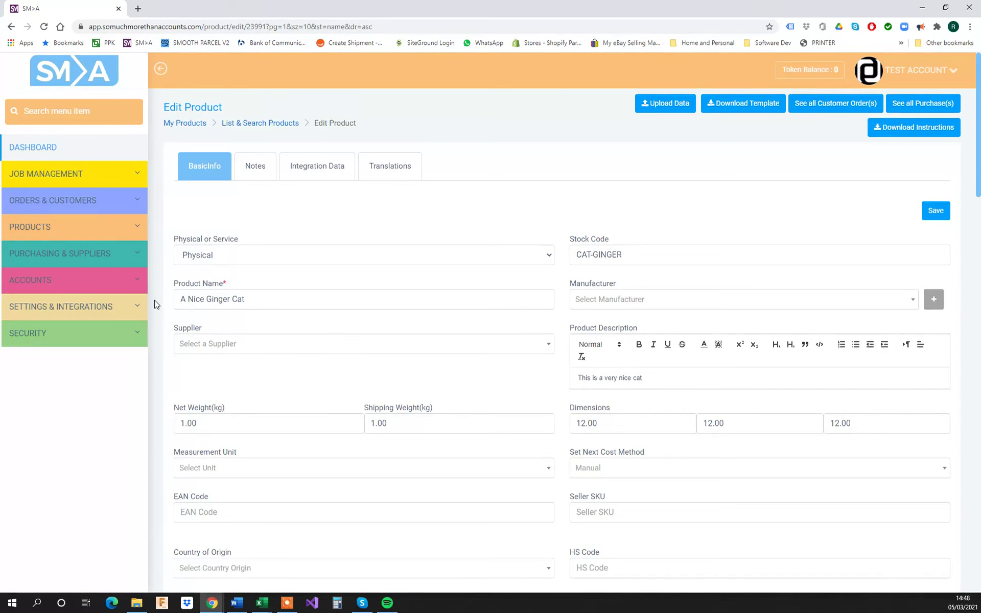
scroll(357, 300, down, 4)
scroll(359, 301, up, 3)
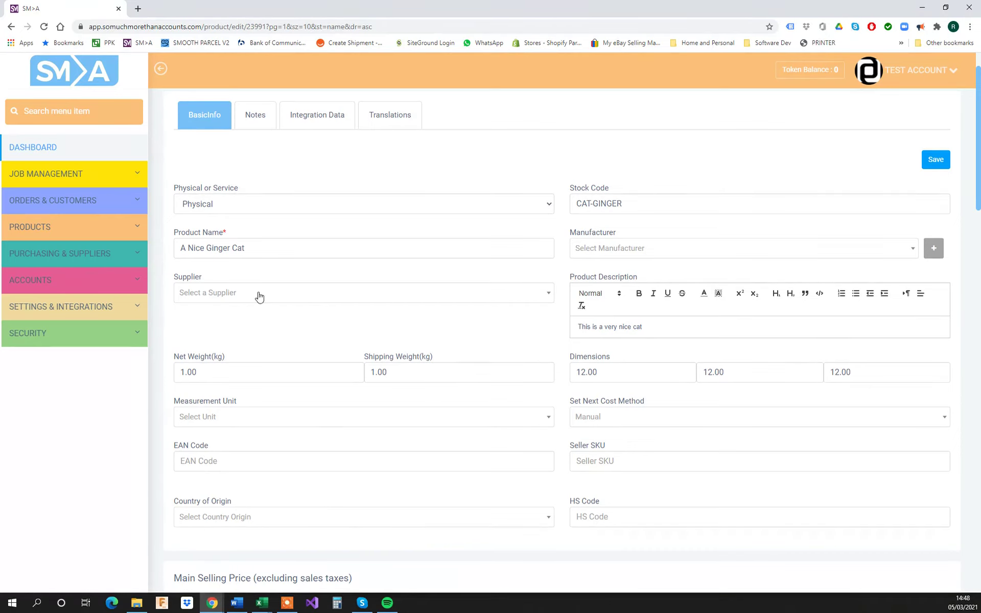
View the available Physical or Service options and the name and stock code fields without changing the product type.
mouse_move(200, 236)
click(340, 206)
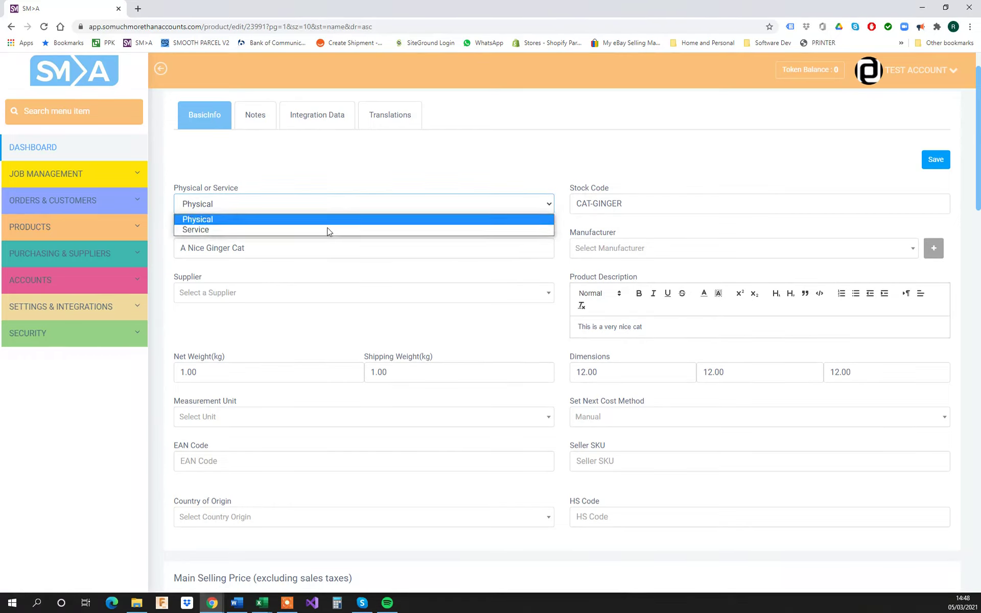
click(324, 208)
click(324, 179)
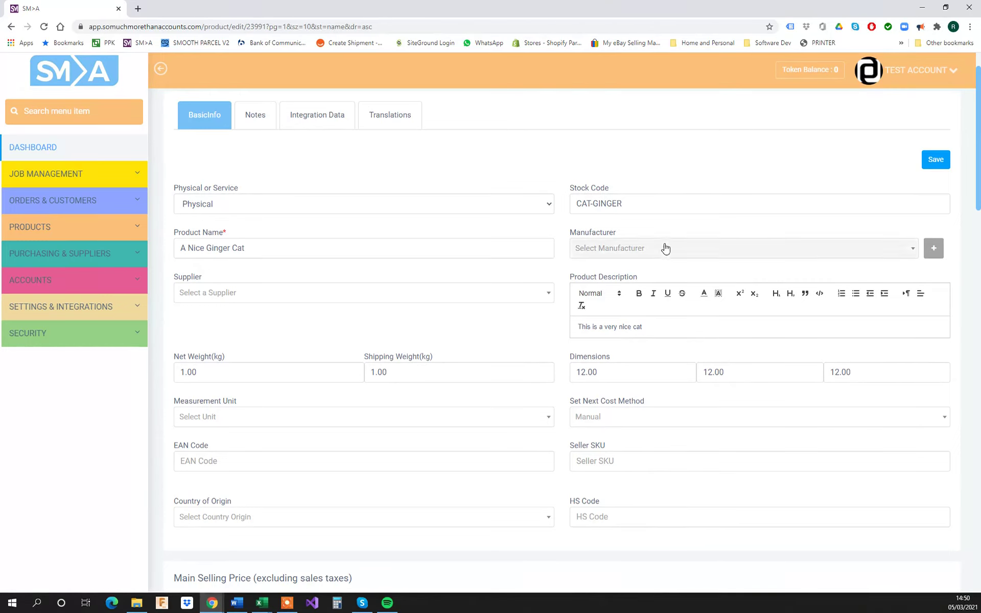
mouse_move(624, 192)
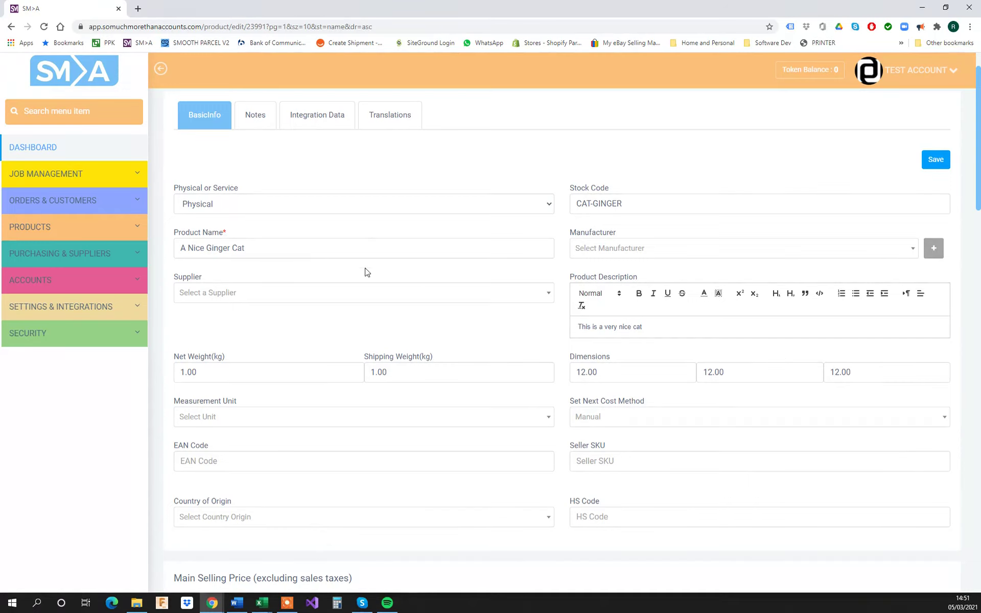
mouse_move(215, 235)
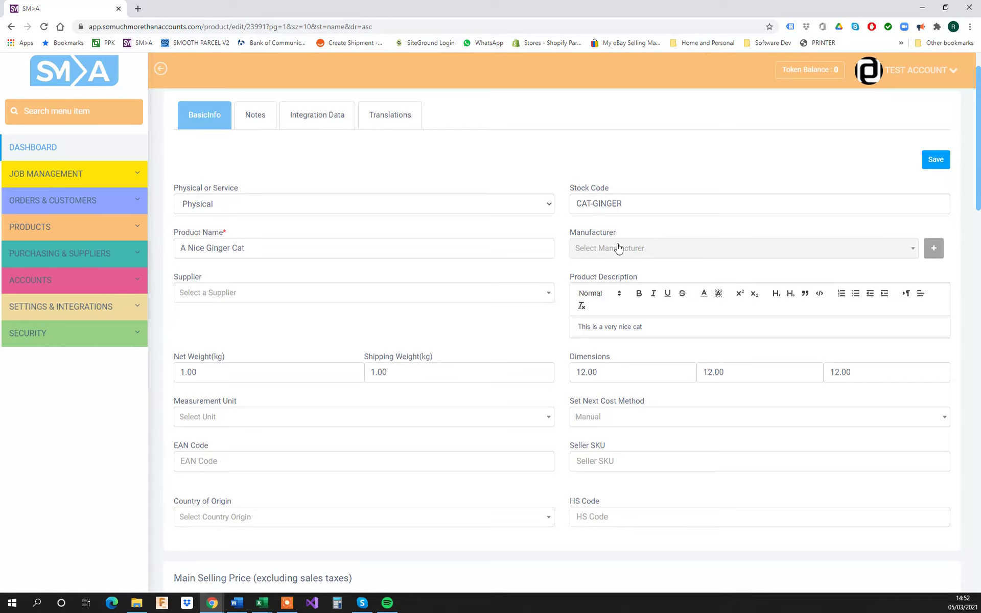
Create a new manufacturer named "Cats Are Us" for the product and check that it is listed among the manufacturers.
click(675, 252)
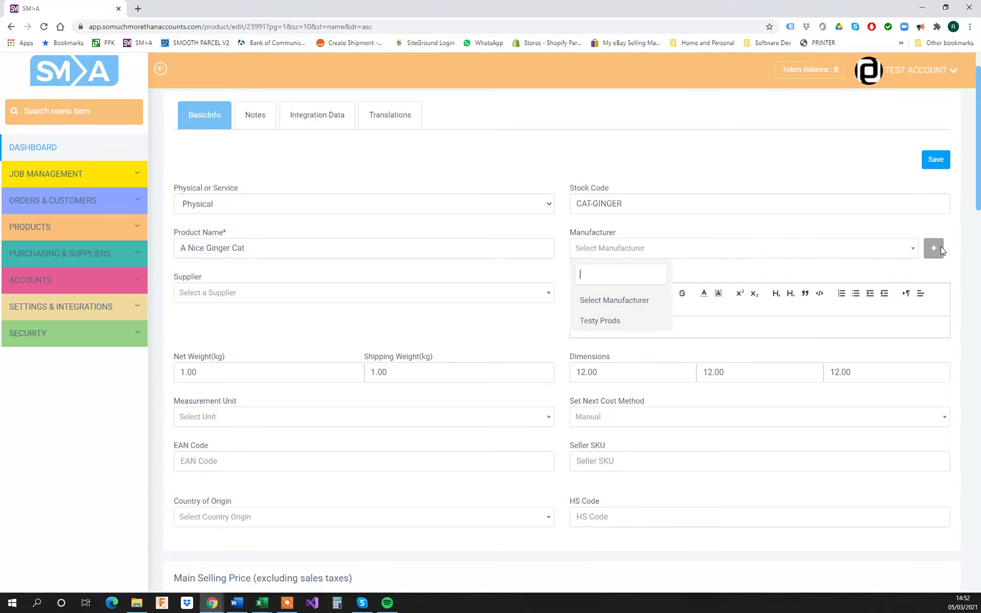
click(920, 267)
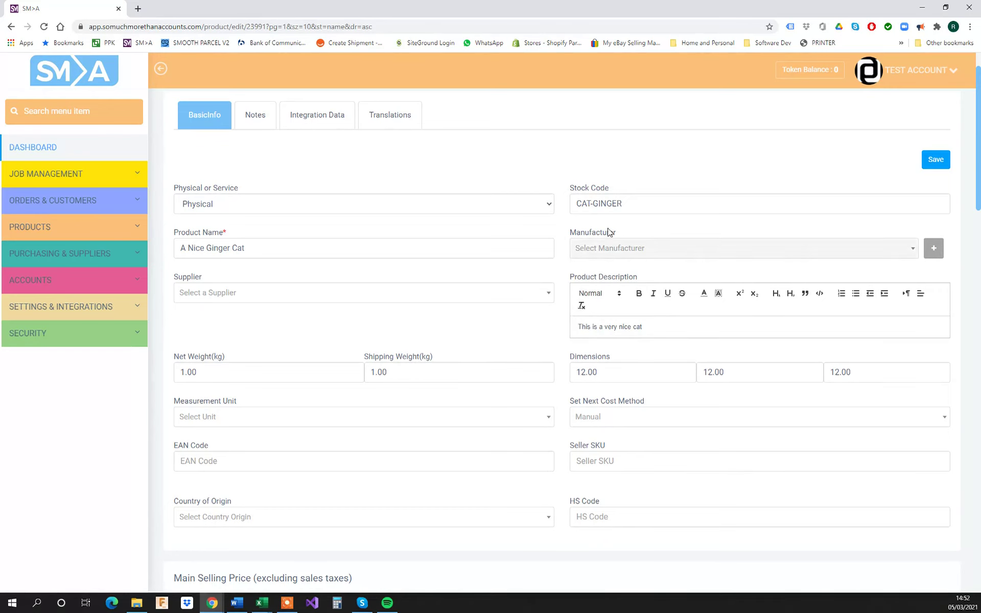
click(934, 248)
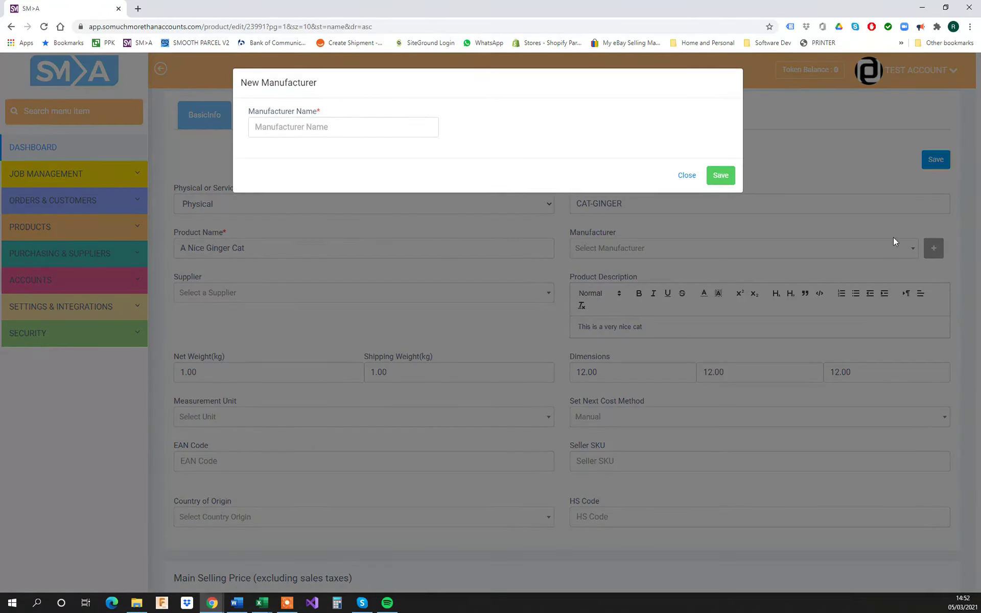
click(306, 130)
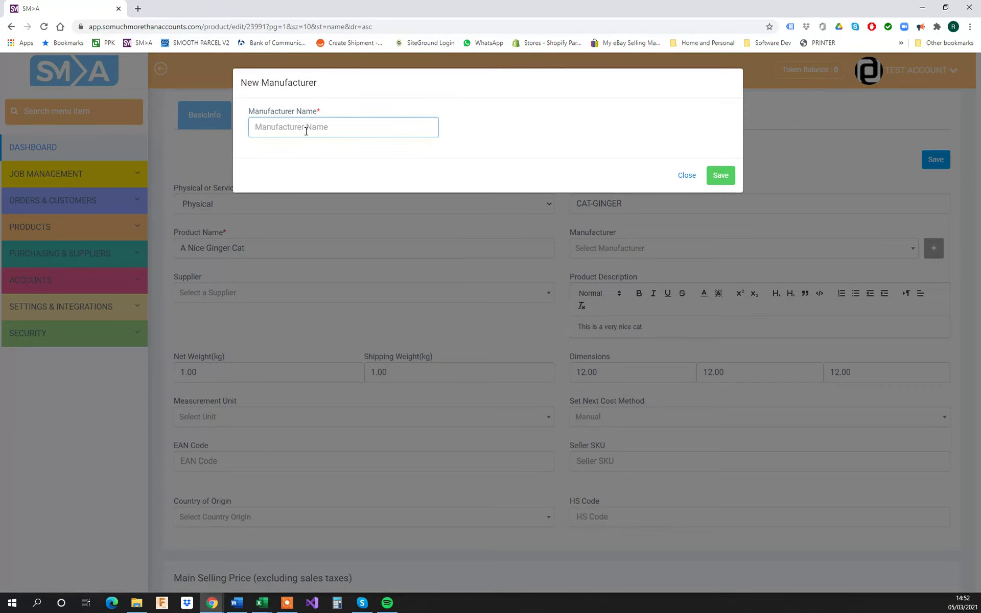
text(Cats Are)
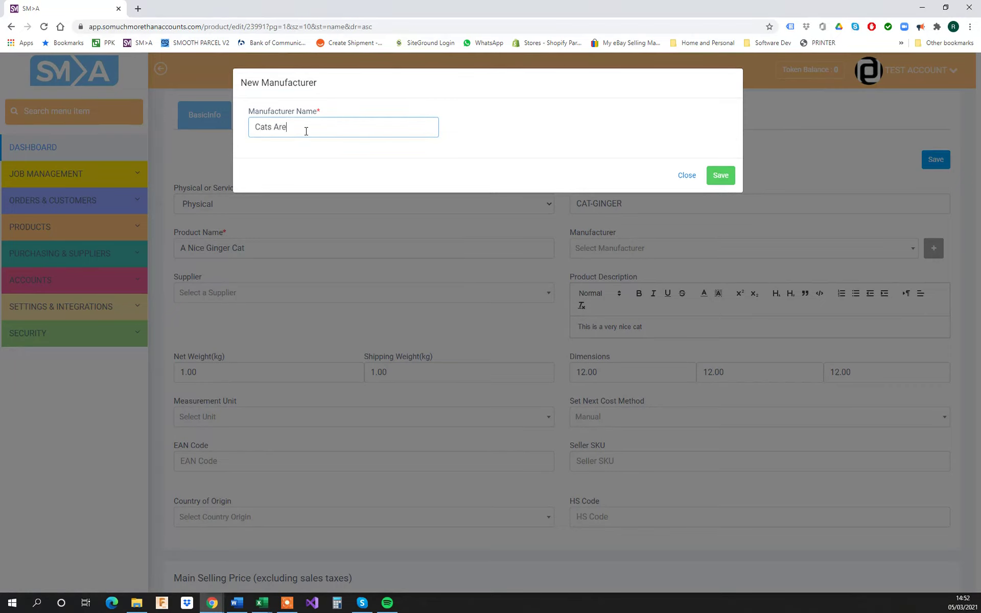
text( Us)
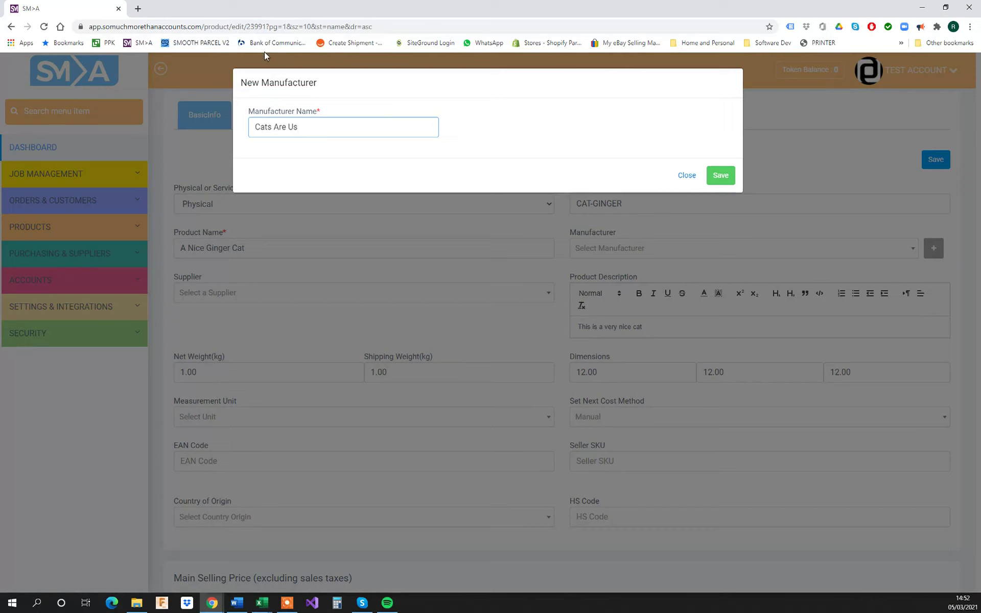
click(728, 178)
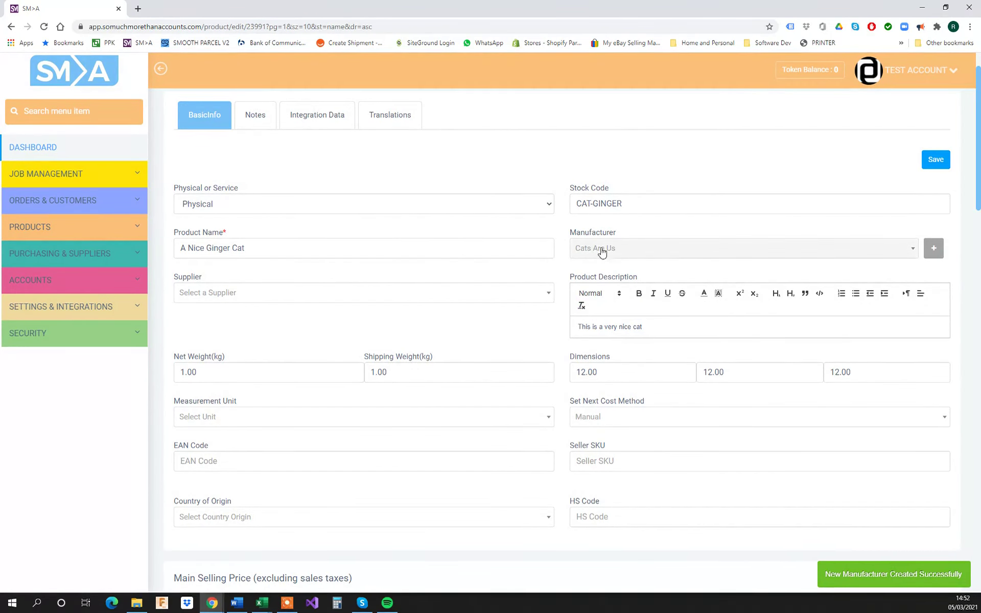
click(791, 254)
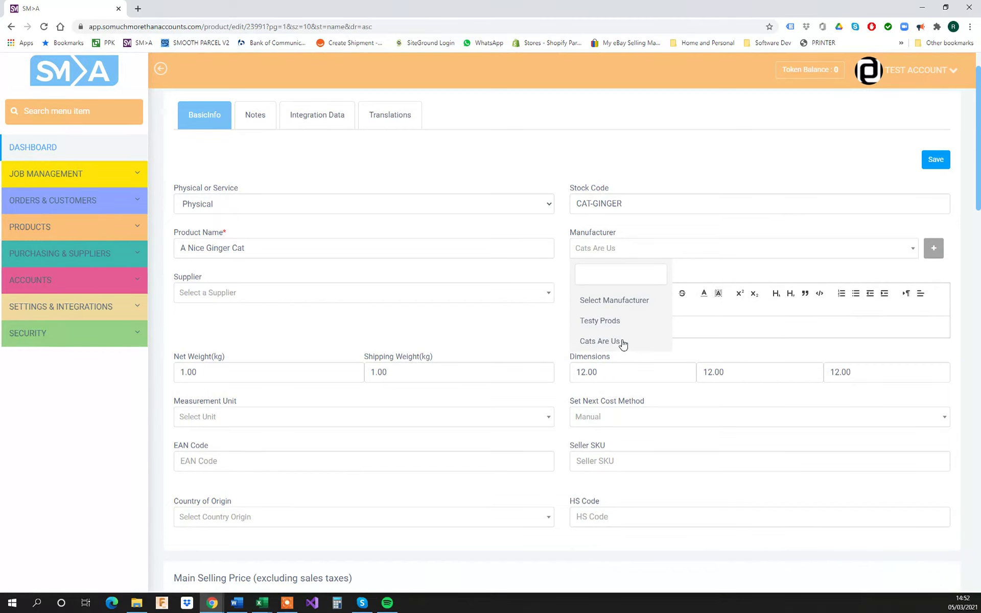
click(708, 233)
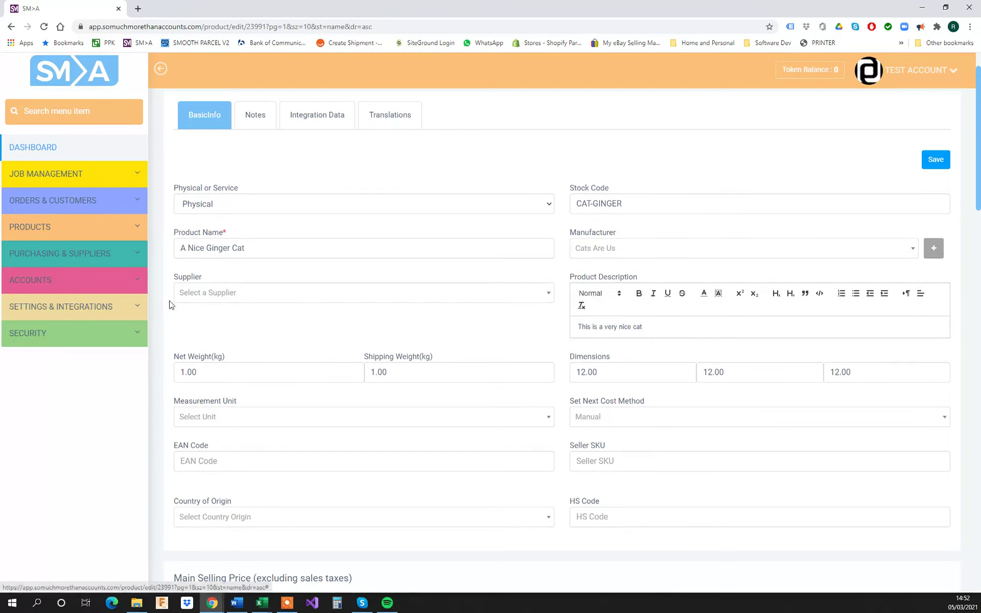
View the suppliers available for the product without choosing one.
click(319, 299)
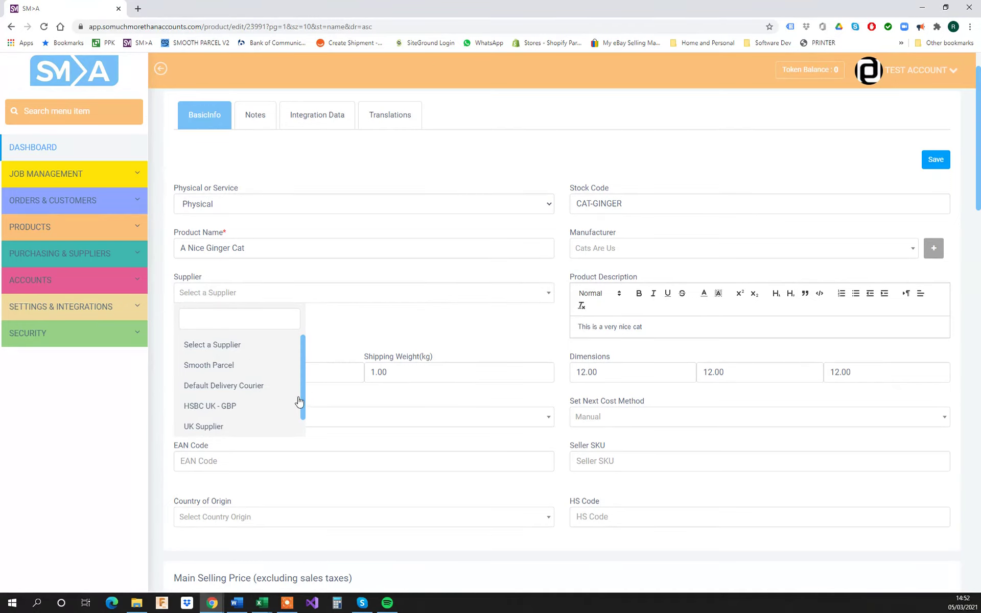
drag(305, 401, 282, 426)
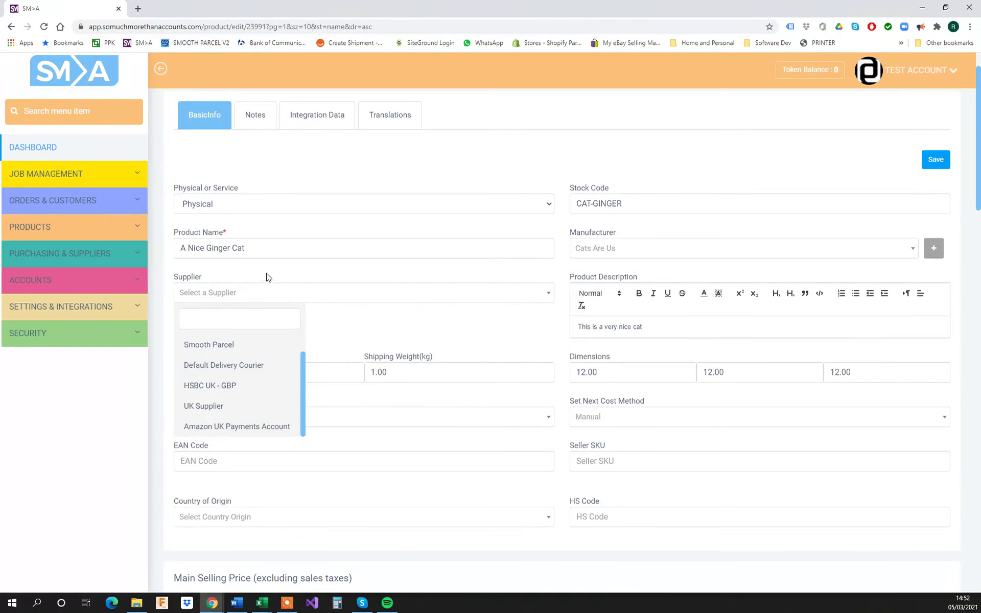
click(357, 327)
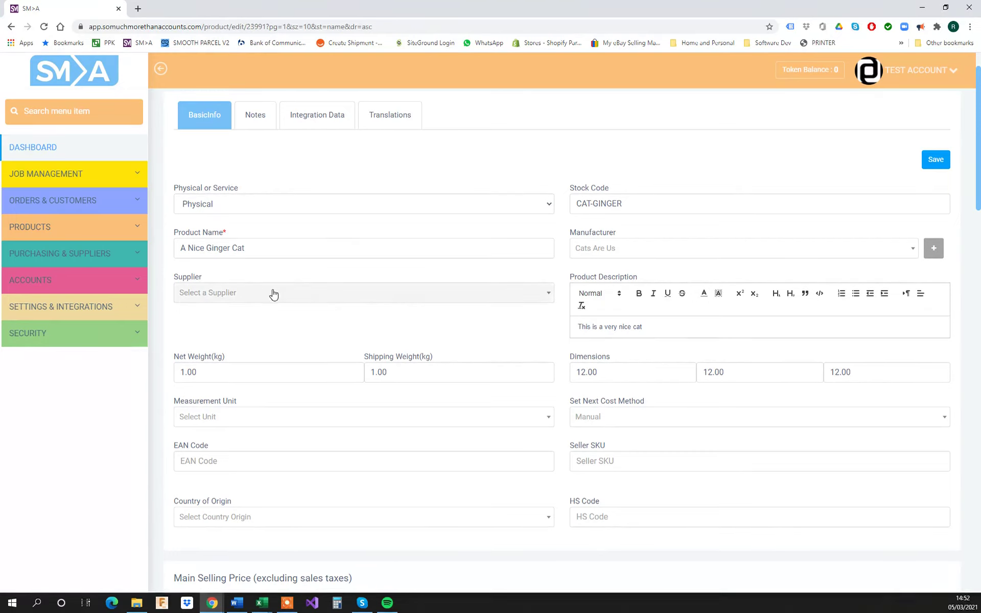
Add the line "Its big and fat and Ginger." below the existing text in the product description, leaving no extra blank lines.
scroll(417, 289, down, 2)
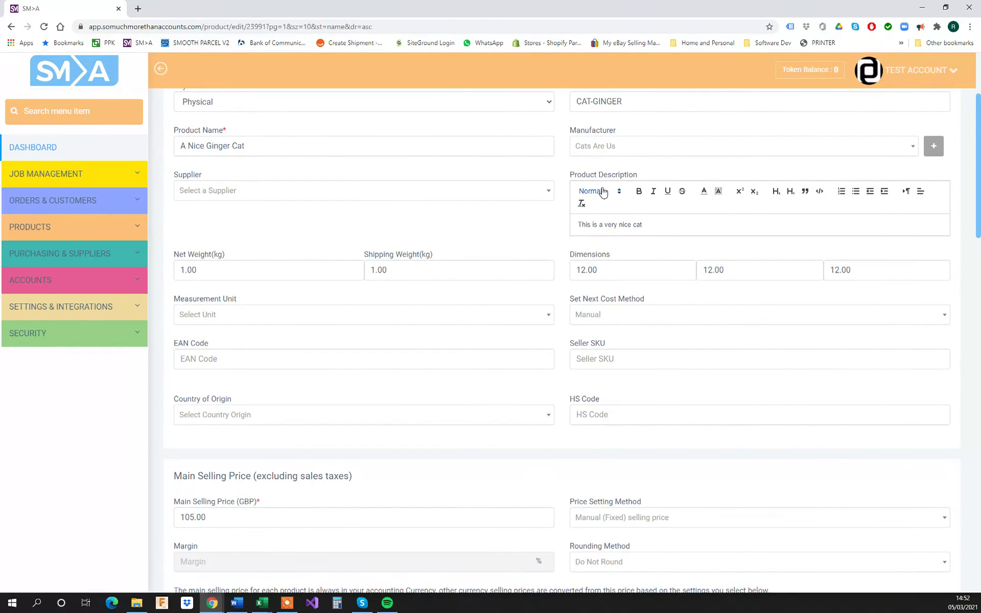
mouse_move(621, 174)
key(Return)
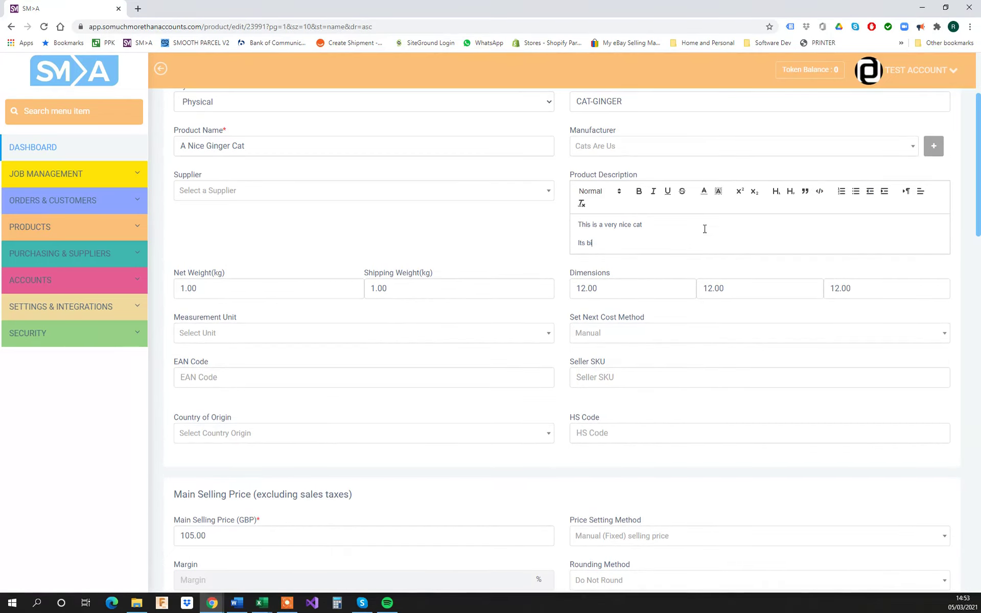
text(Its big and fat and Ginger.)
key(Return)
key(Return)
key(Return)
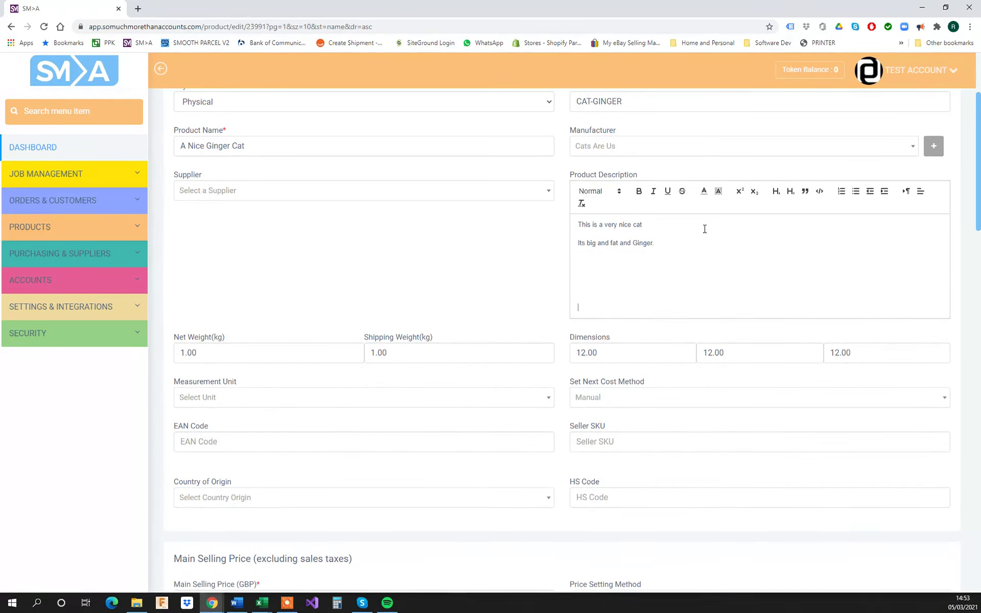
key(BackSpace)
key(BackSpace)
key(BackSpace)
key(BackSpace)
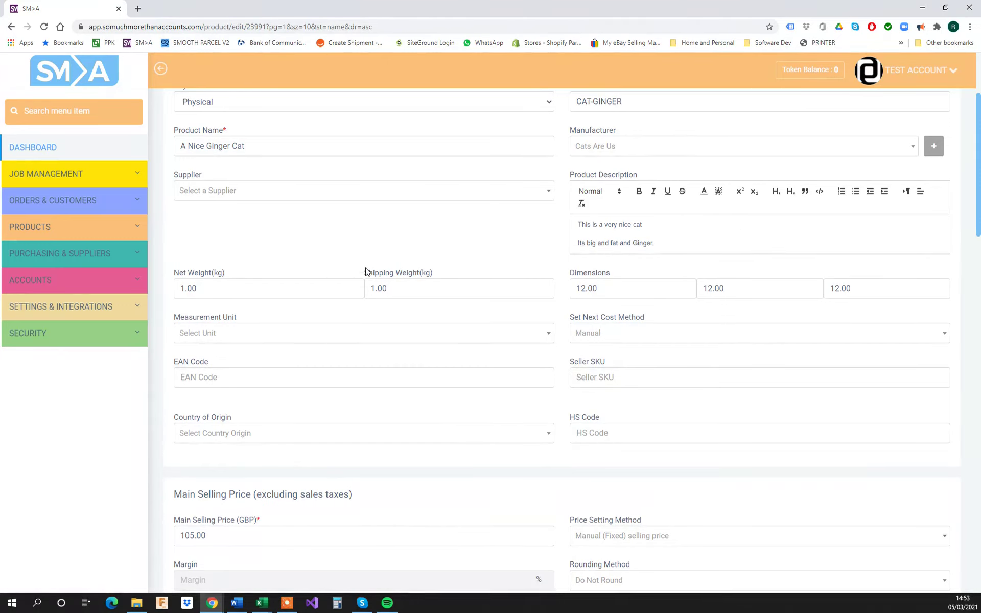
triple_click(604, 225)
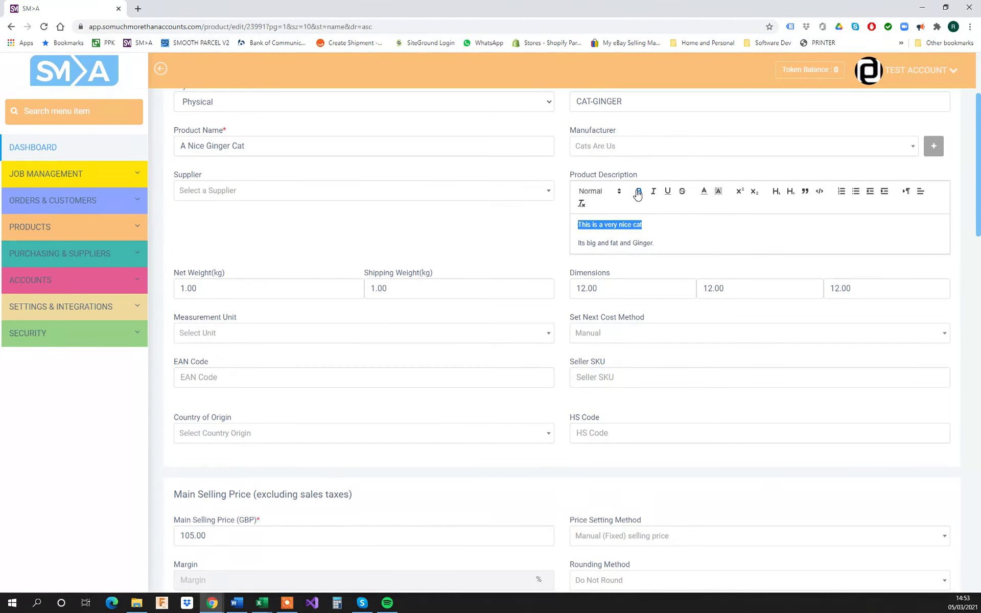
click(716, 234)
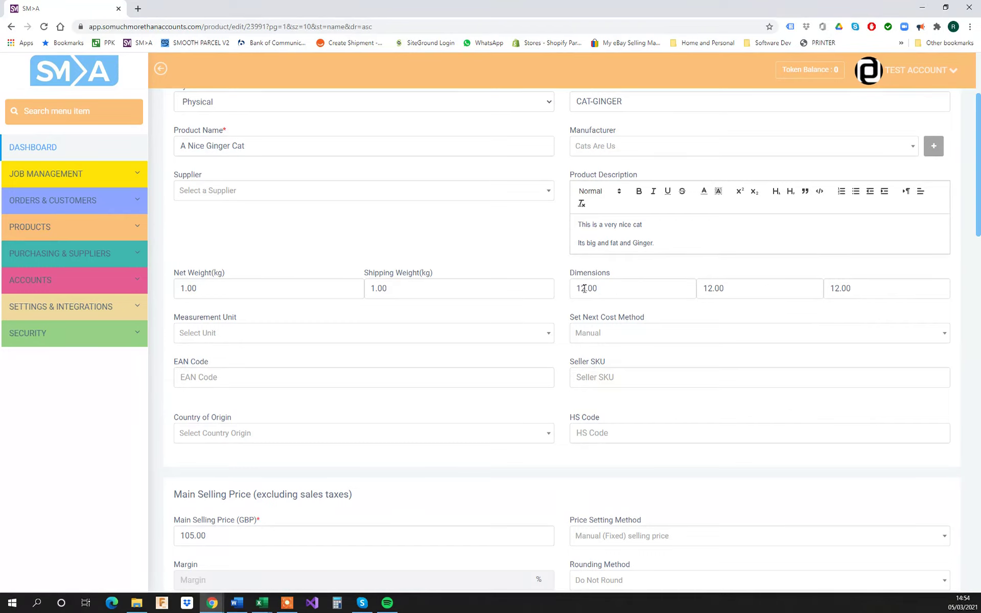
Set the product's measurement unit to cm and view the explanation of Set Next Cost Method.
click(544, 335)
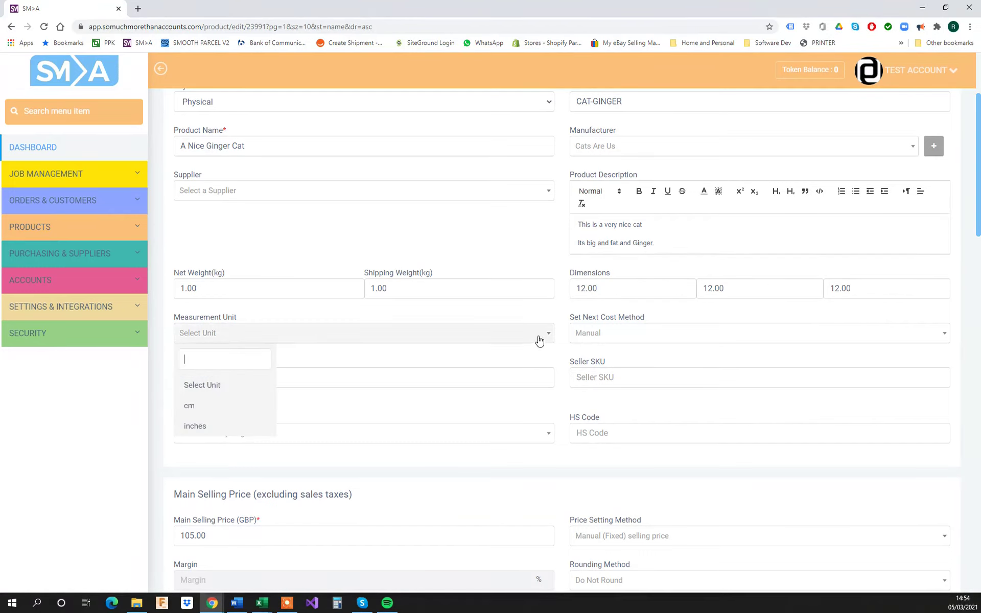
click(194, 411)
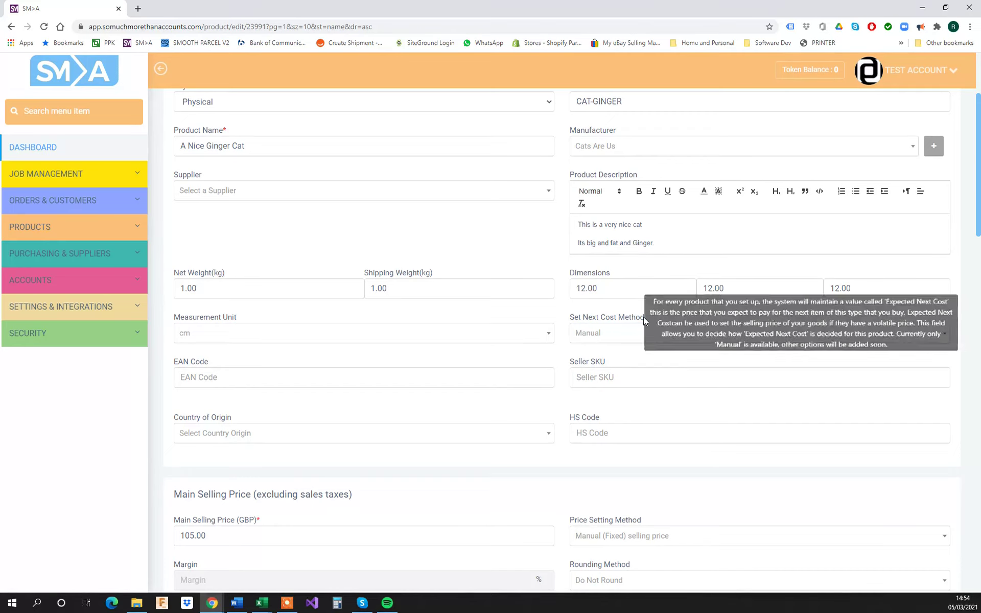
mouse_move(569, 310)
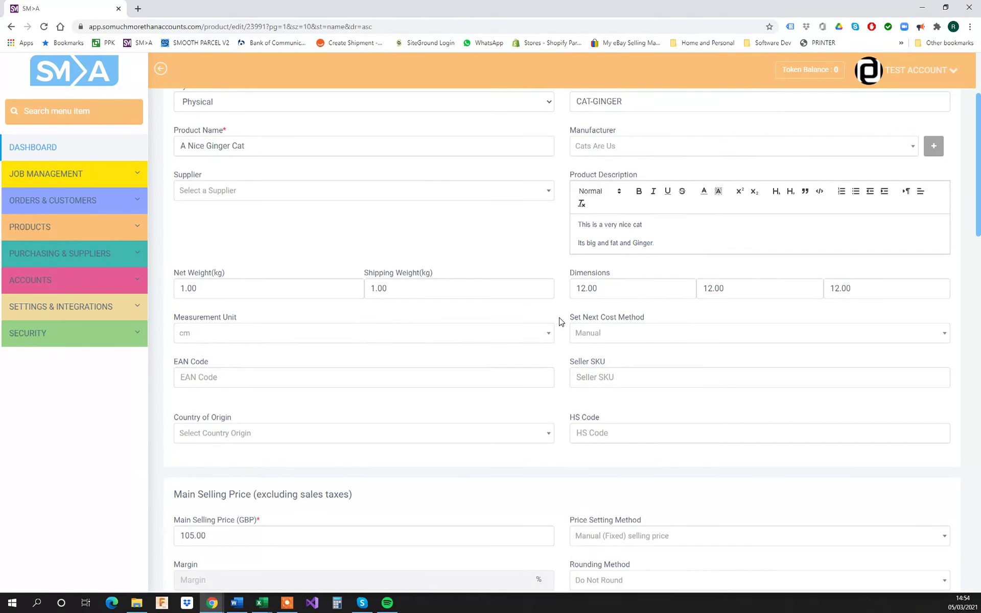
Switch the main selling price's setting method to Set Mark-Up over Next Cost and back to Manual (Fixed) selling price.
scroll(562, 319, down, 2)
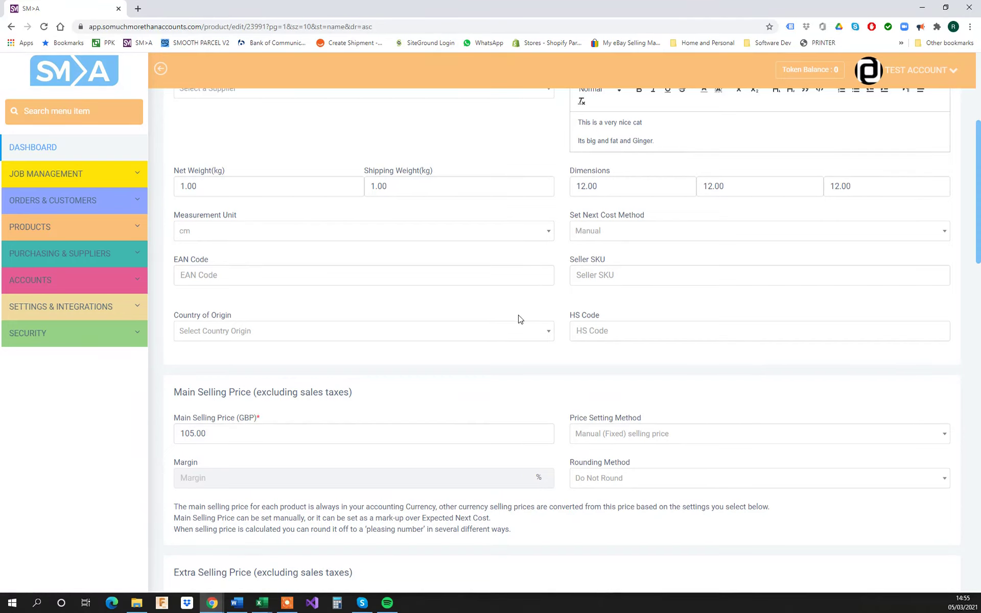
scroll(503, 305, down, 4)
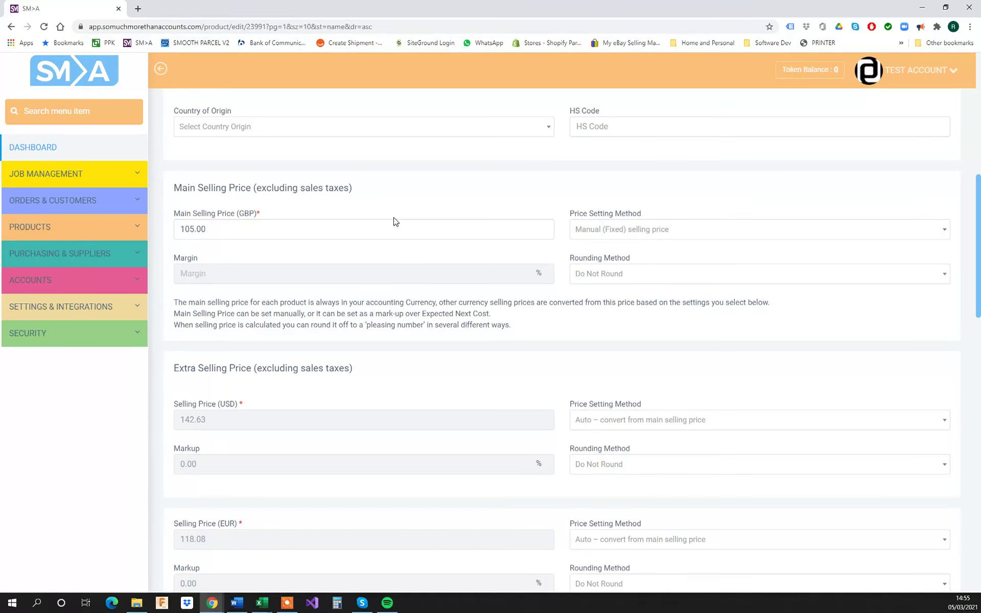
drag(240, 219, 257, 220)
click(248, 247)
click(693, 233)
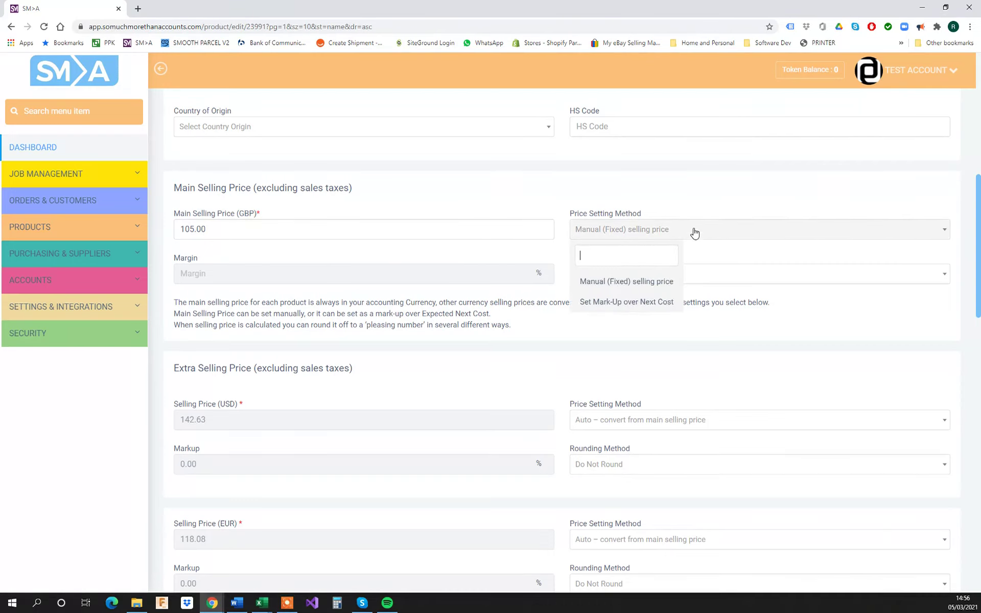
click(645, 302)
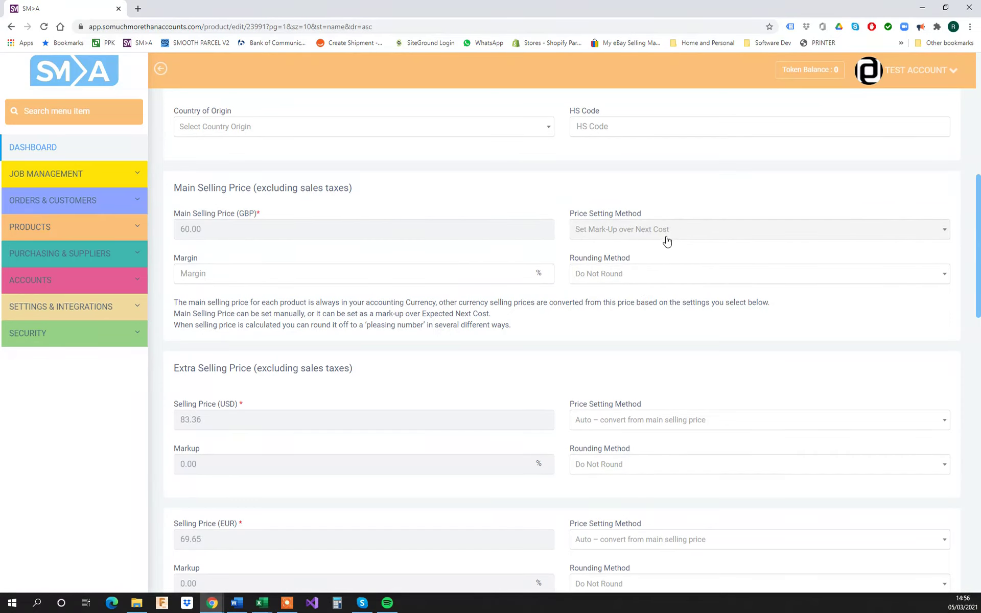
click(665, 236)
click(625, 279)
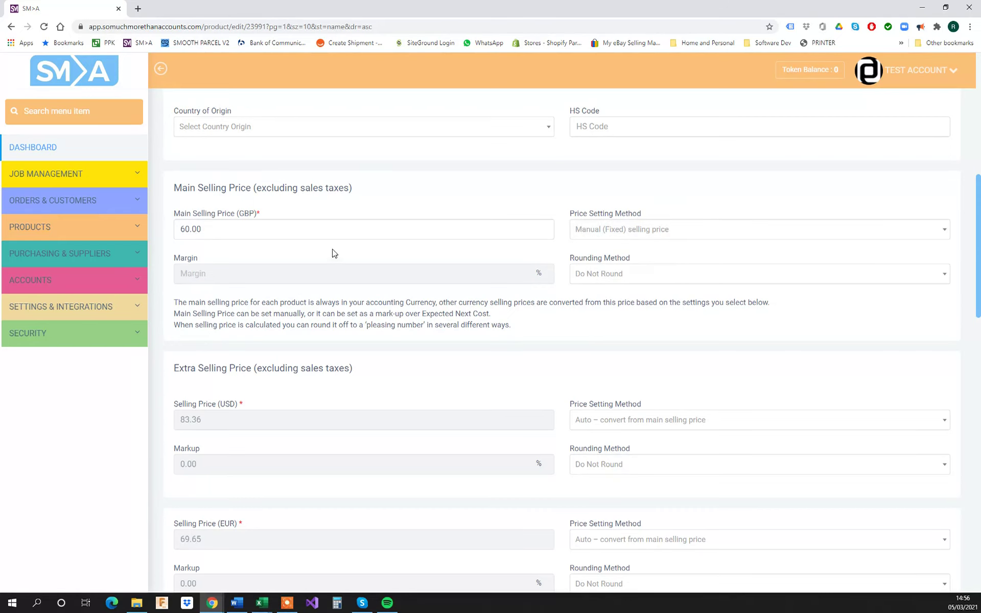
Review the extra selling prices by currency and the expected next cost and stock fields of the product.
scroll(486, 281, down, 6)
scroll(473, 278, down, 3)
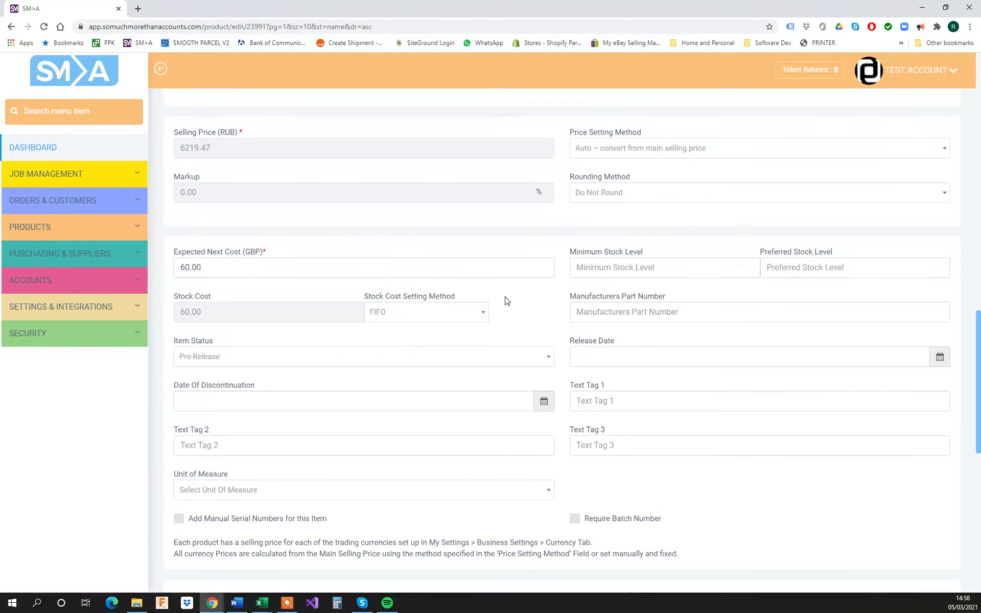
scroll(518, 306, up, 5)
scroll(517, 306, up, 1)
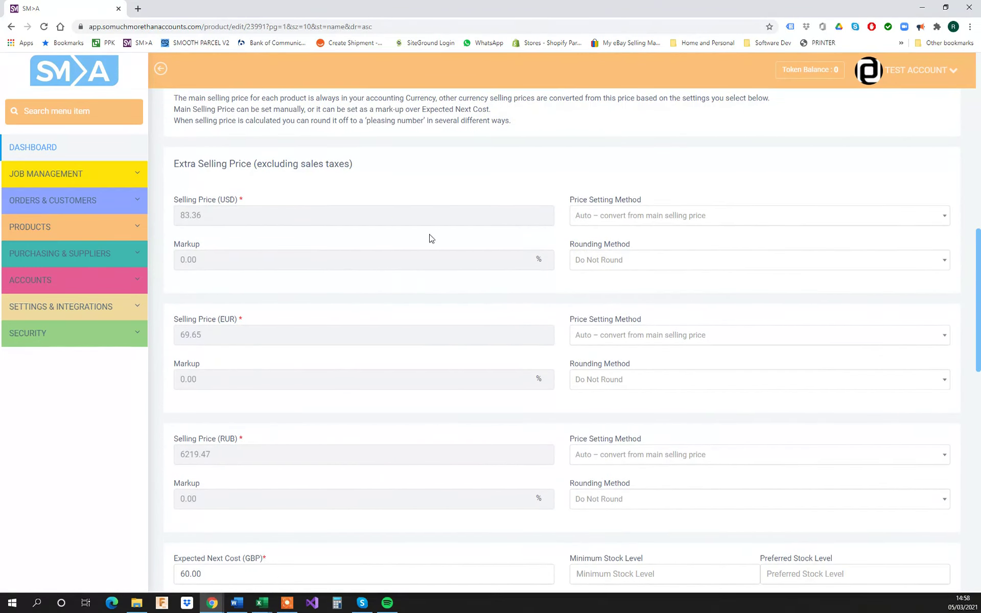
scroll(464, 241, up, 3)
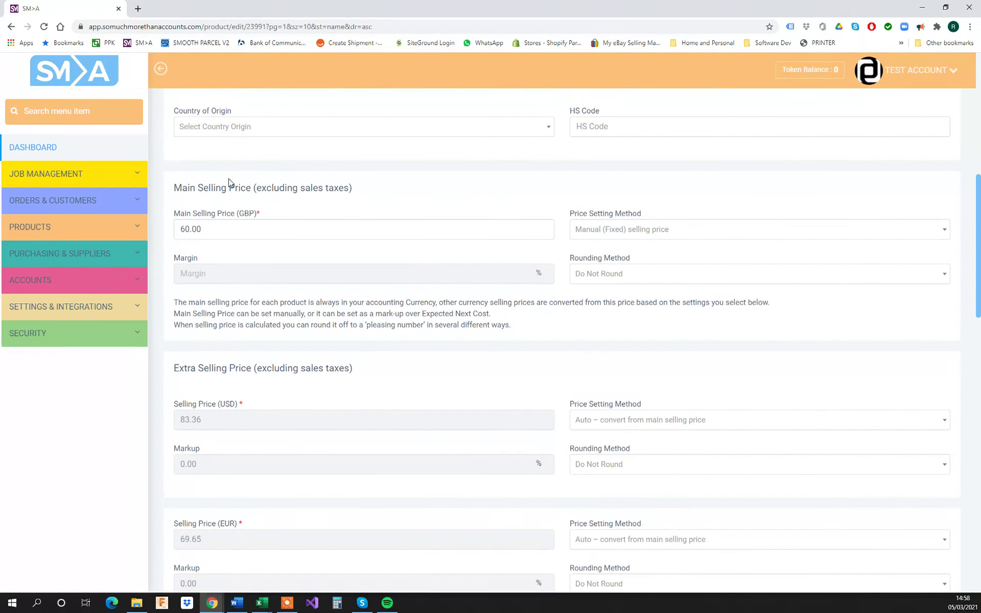
Set the main selling price's setting method to Set Mark-Up over Next Cost with a margin of 50%.
click(763, 235)
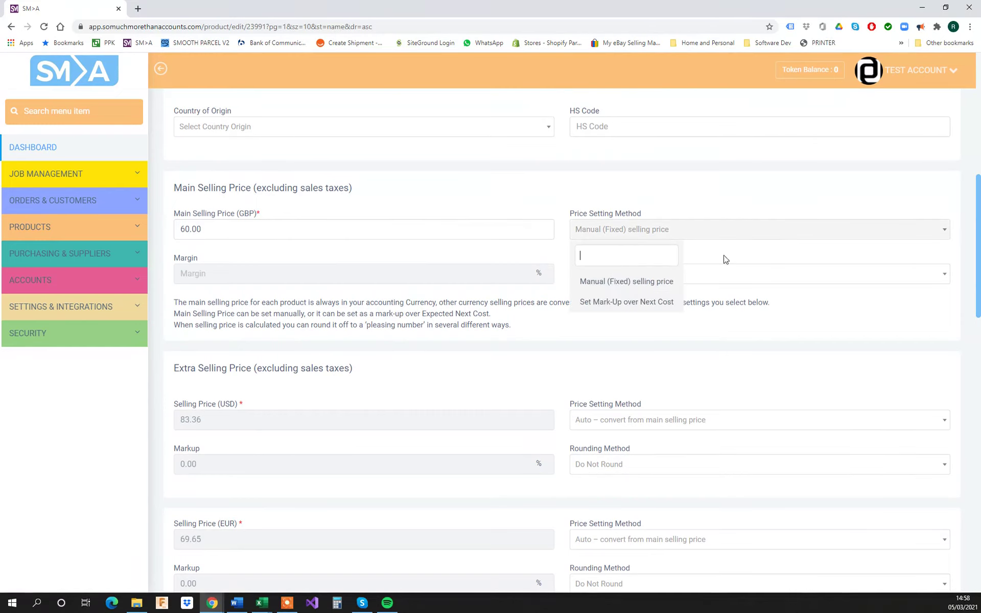
click(645, 303)
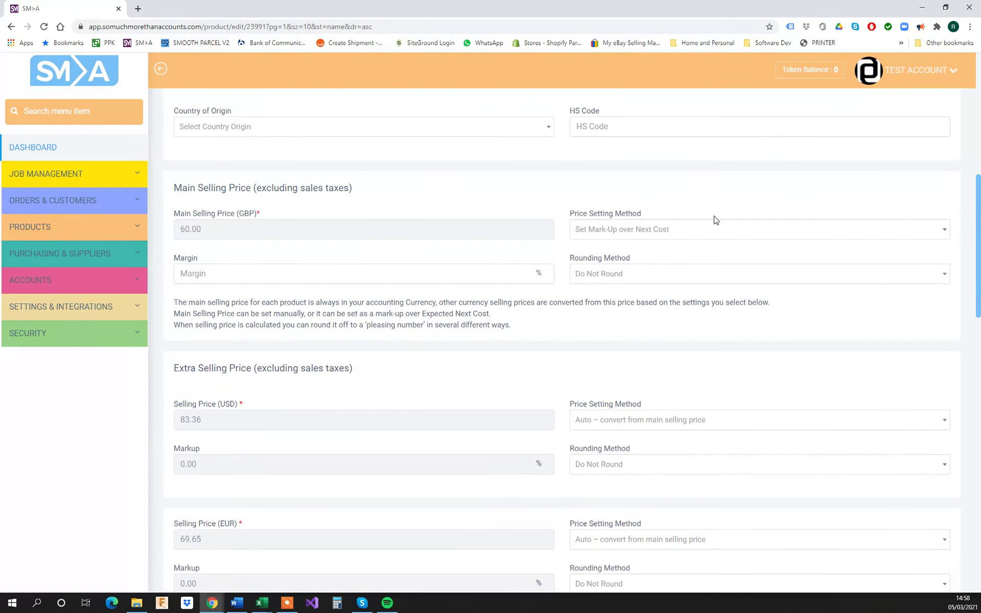
click(478, 275)
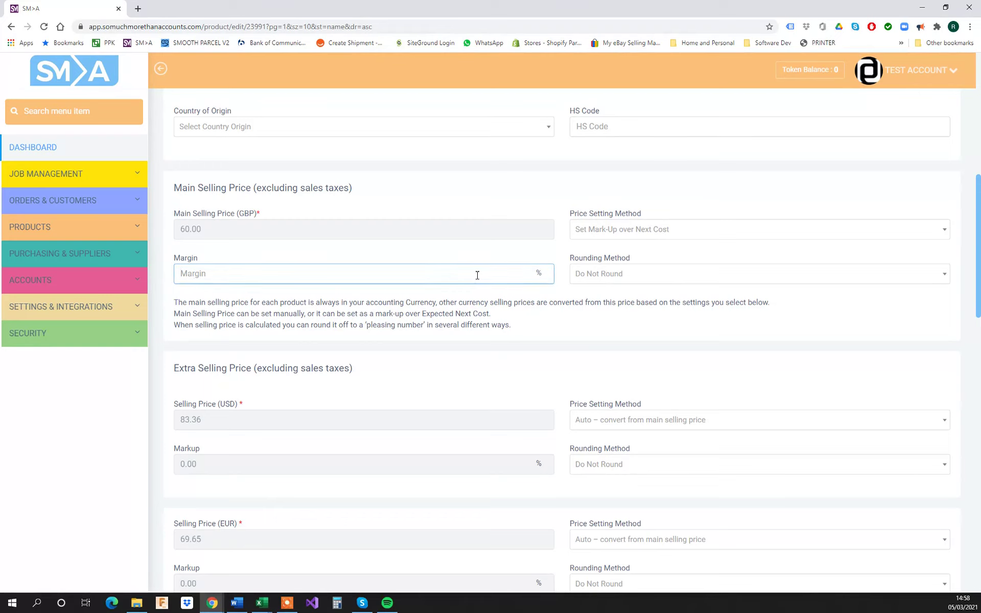
text(50)
click(362, 233)
Compare the main selling price with the extra selling prices and expected next cost, and set the margin to 100%.
scroll(327, 259, down, 7)
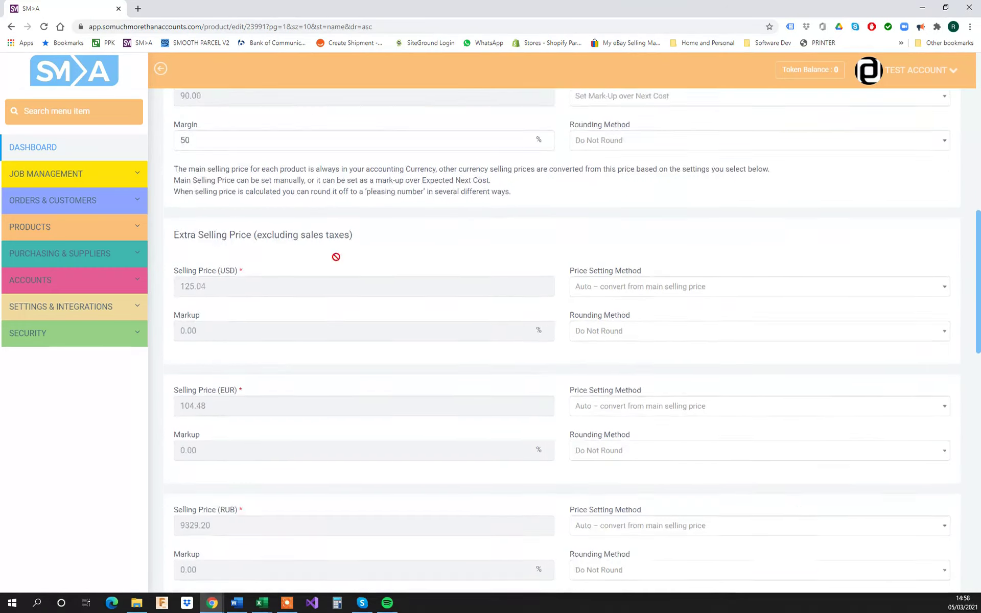
scroll(336, 278, up, 1)
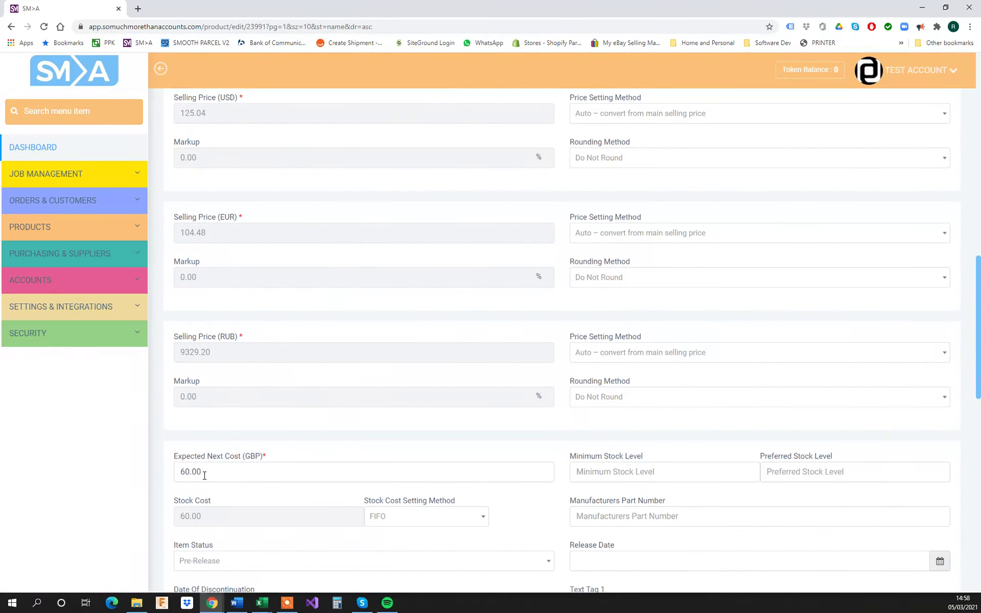
scroll(293, 409, up, 5)
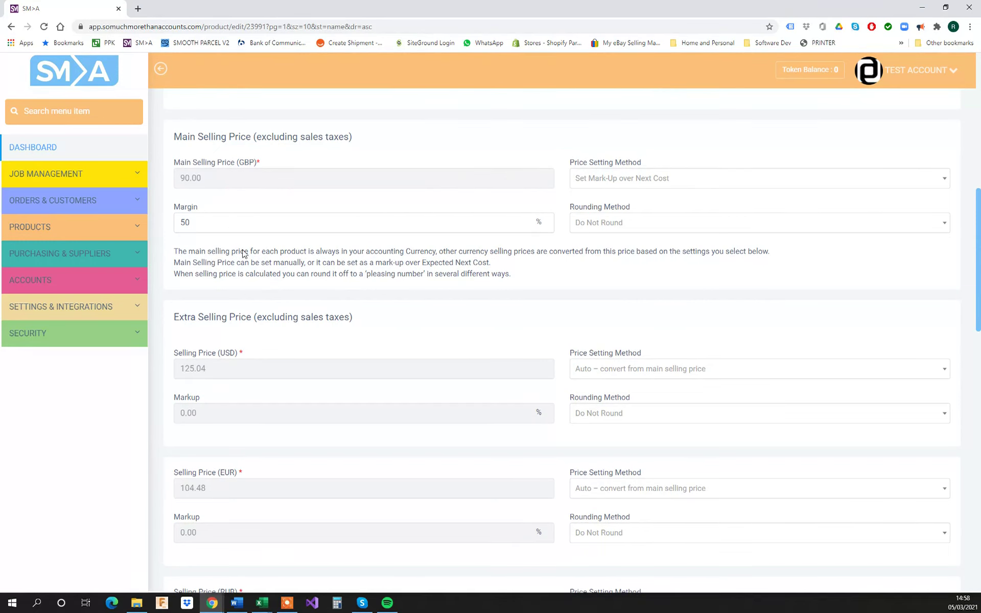
scroll(245, 266, down, 5)
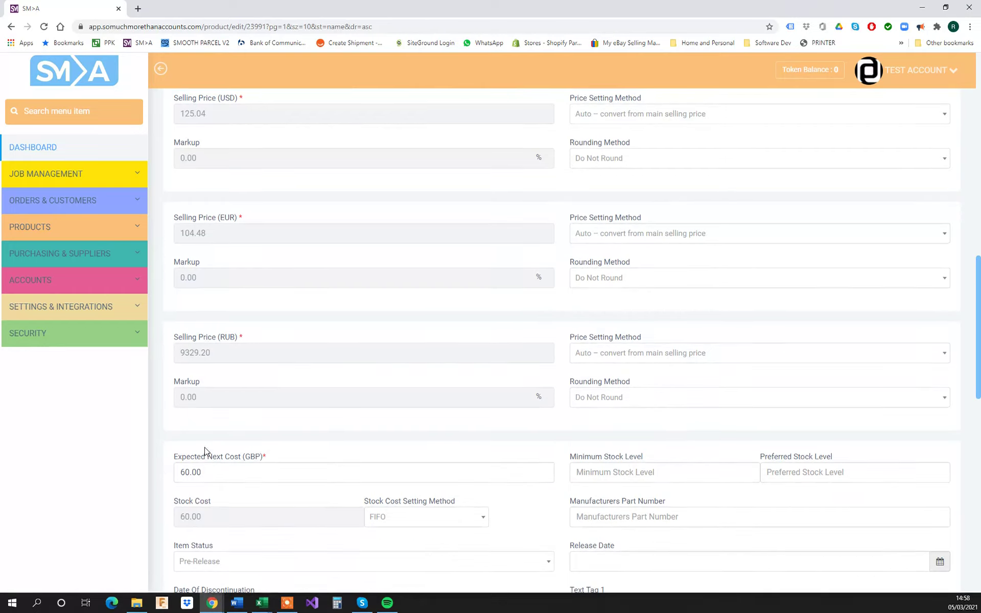
scroll(185, 358, up, 3)
scroll(318, 303, up, 3)
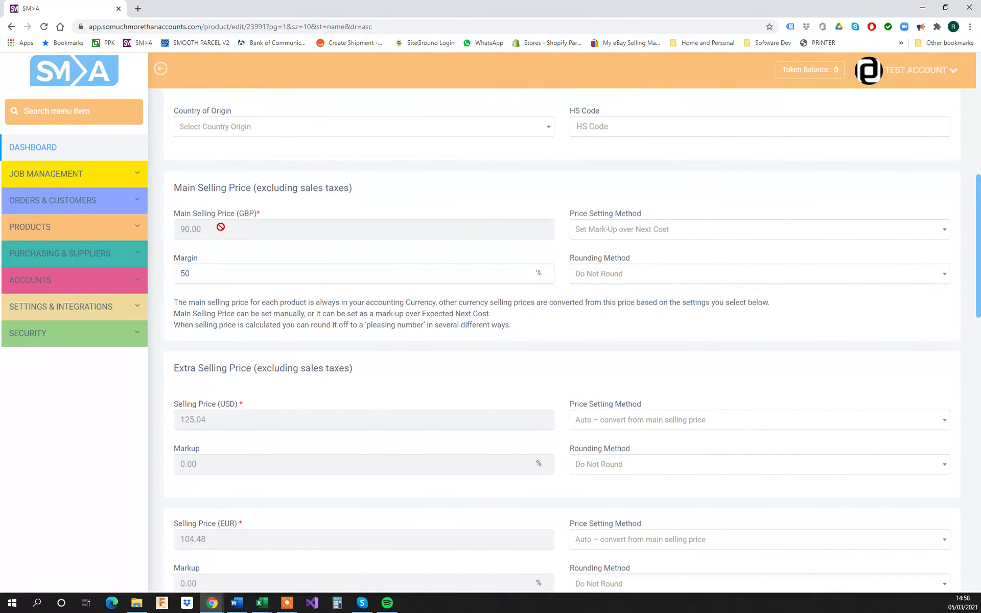
drag(203, 275, 165, 276)
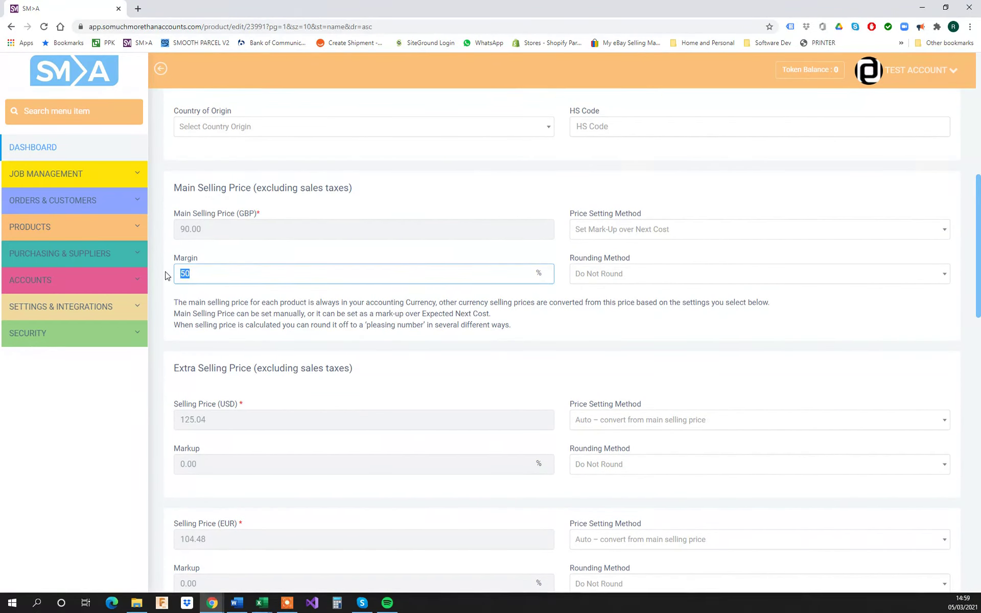
text(100)
click(268, 255)
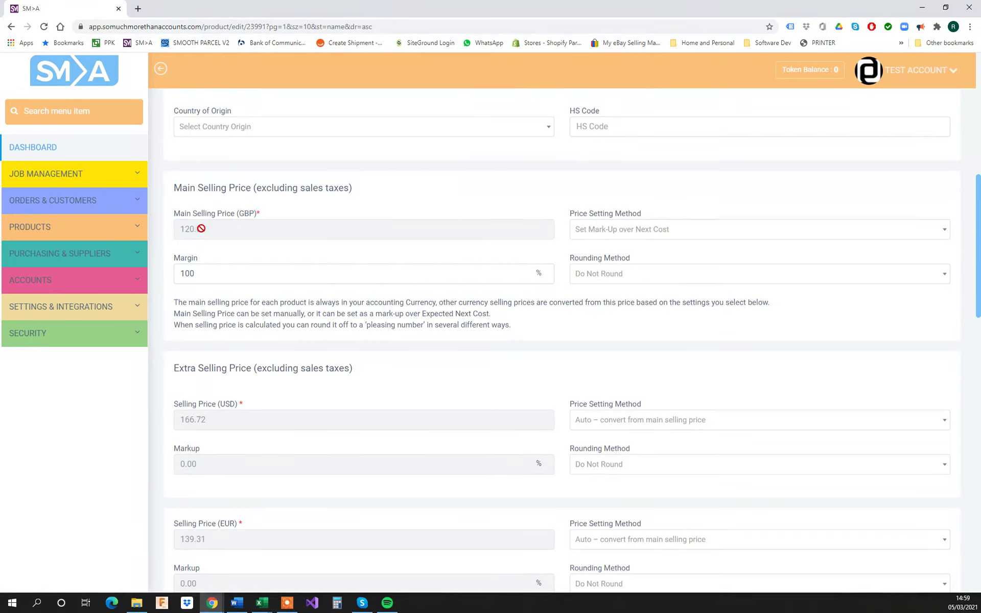
Set the main selling price's margin to 33.65%.
drag(210, 275, 154, 276)
text(33.65)
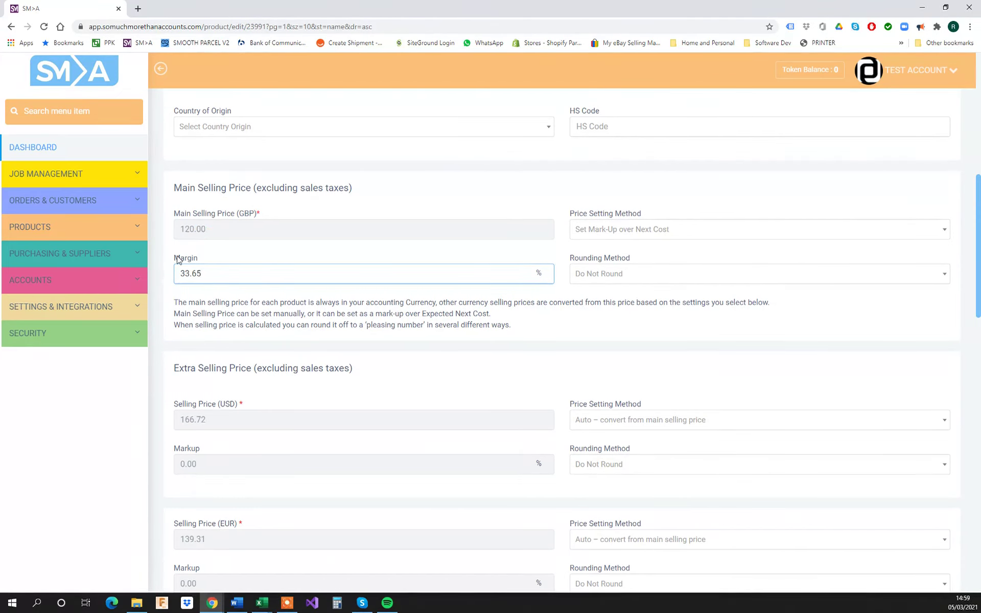
click(262, 253)
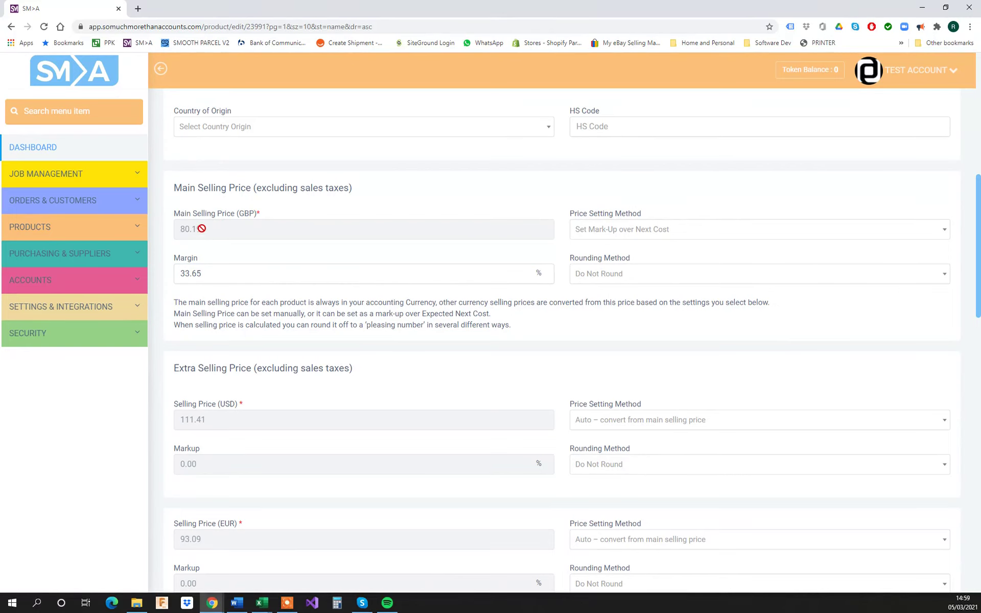
Review the extra selling prices and expected next cost, and view the available price setting methods for the USD selling price.
scroll(273, 276, down, 6)
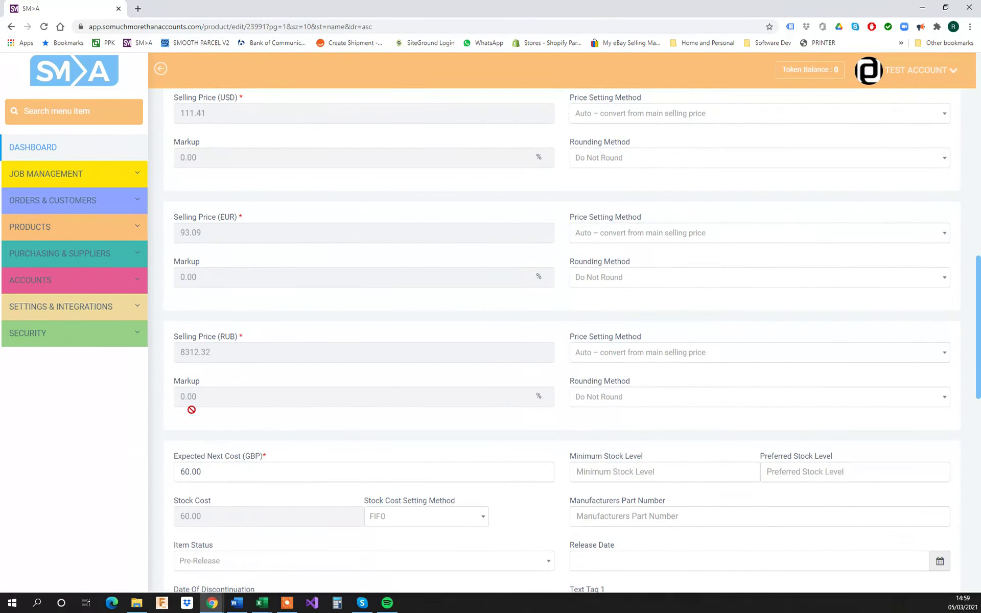
mouse_move(179, 464)
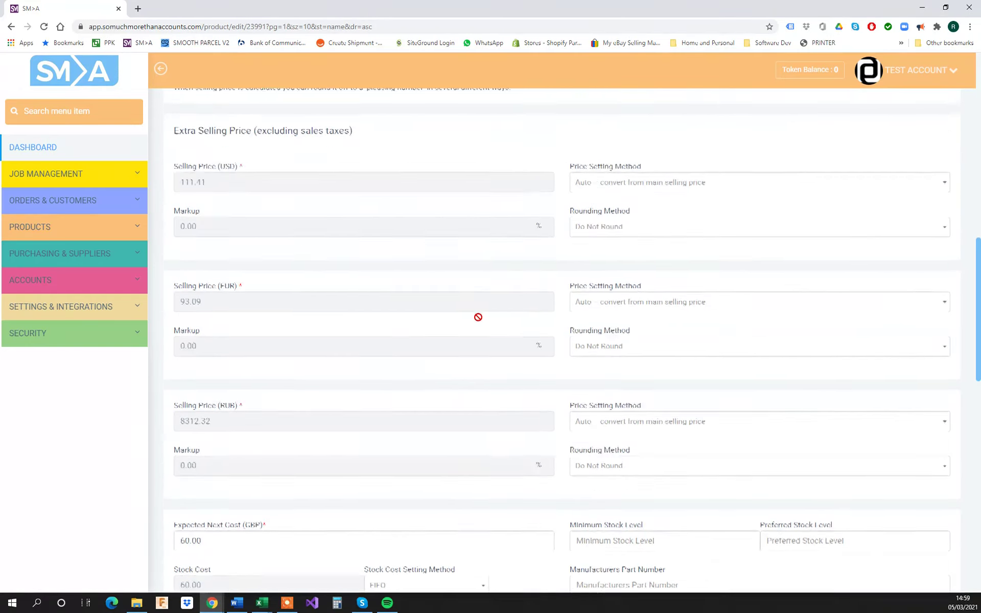
scroll(477, 315, up, 1)
scroll(482, 313, down, 2)
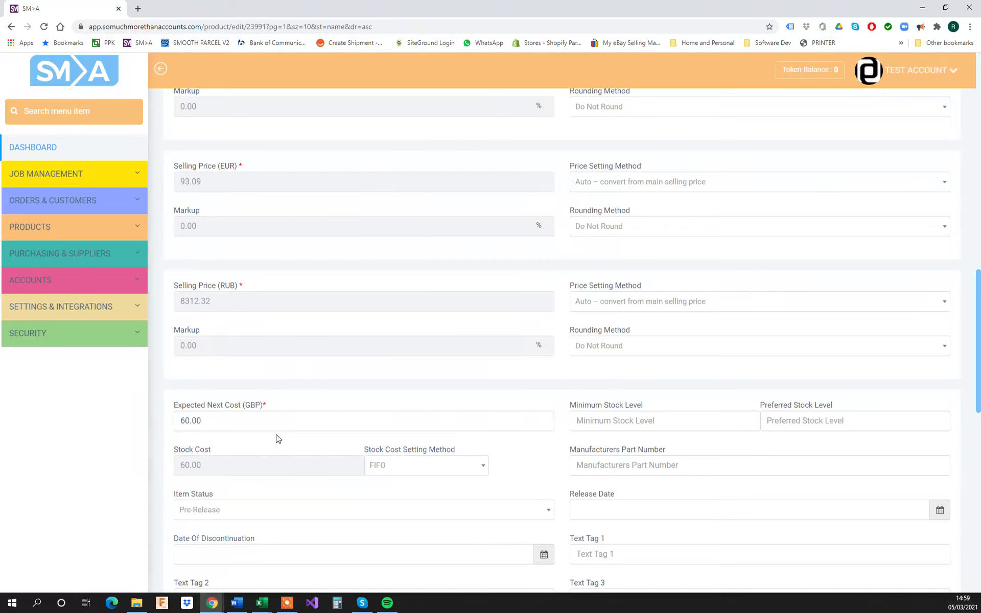
scroll(276, 438, up, 3)
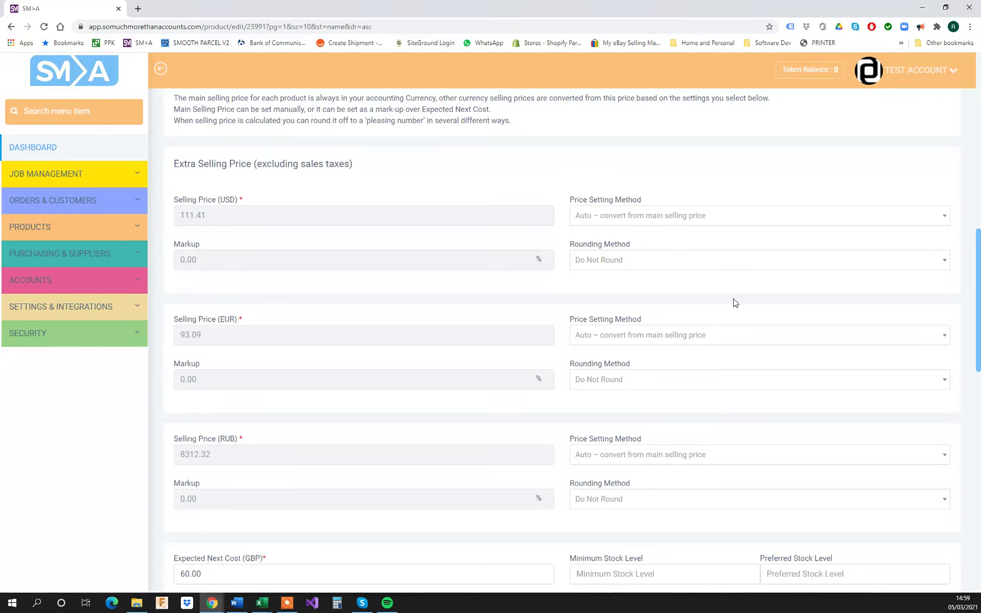
click(739, 215)
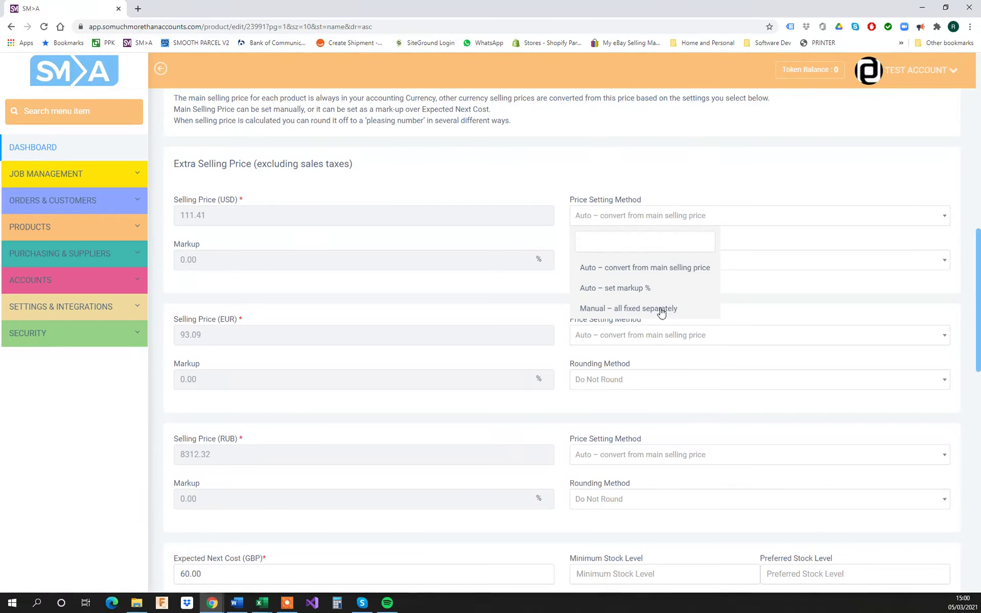
Switch the main selling price to the Manual (Fixed) selling price method and set it to 100 GBP.
scroll(705, 327, up, 5)
click(700, 282)
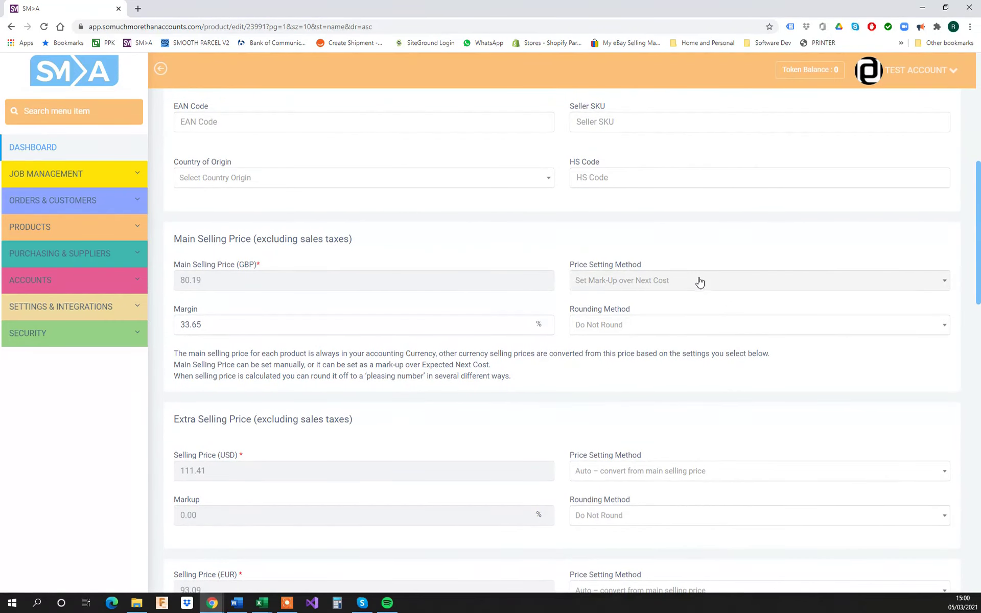
click(701, 283)
click(635, 329)
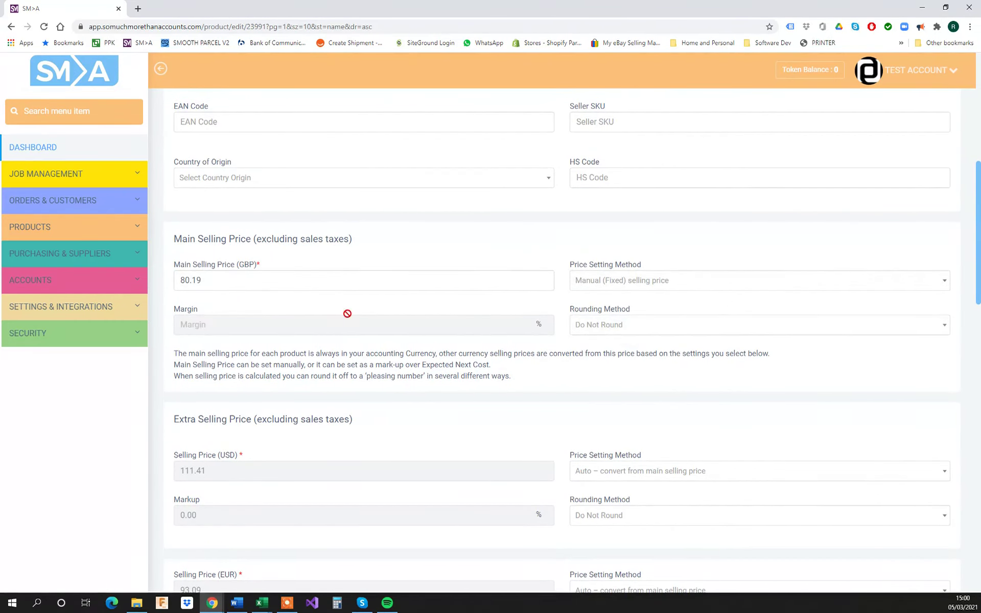
double_click(185, 280)
text(100)
click(542, 258)
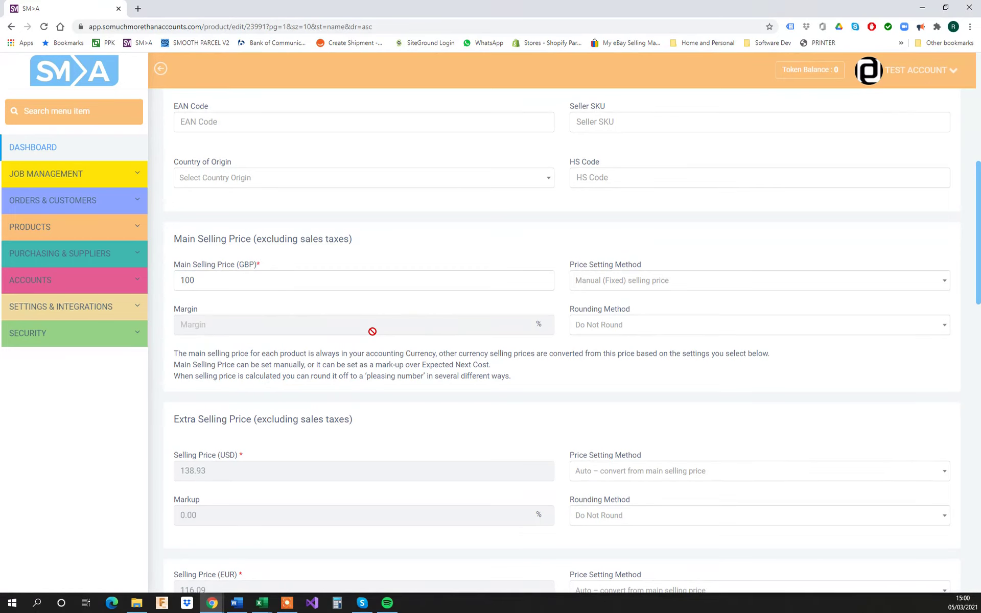
Compare the USD, EUR and RUB prices with the main price, keeping the USD method on Auto – convert from main selling price.
scroll(405, 325, down, 4)
scroll(405, 322, down, 2)
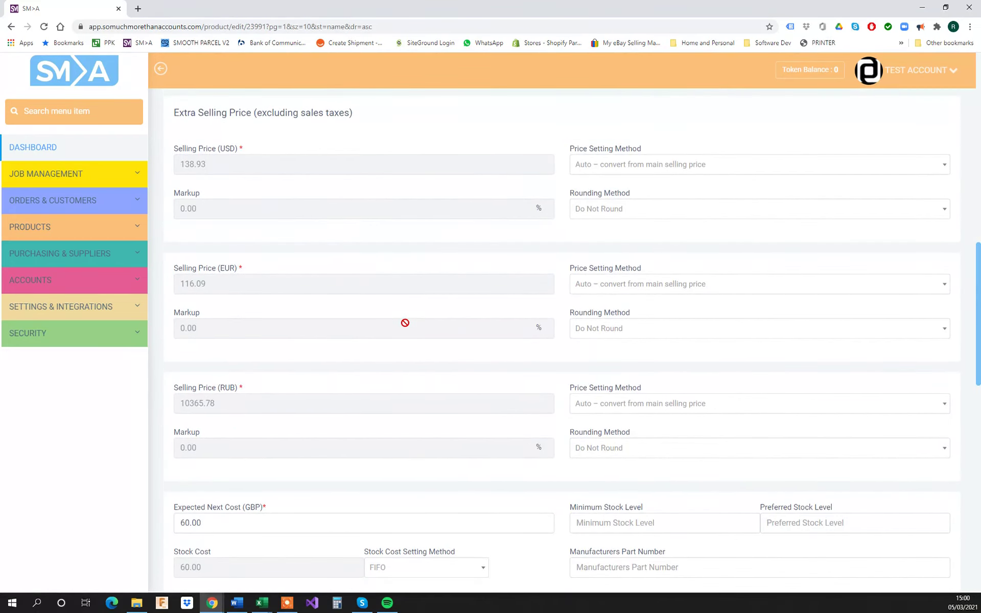
scroll(405, 322, up, 1)
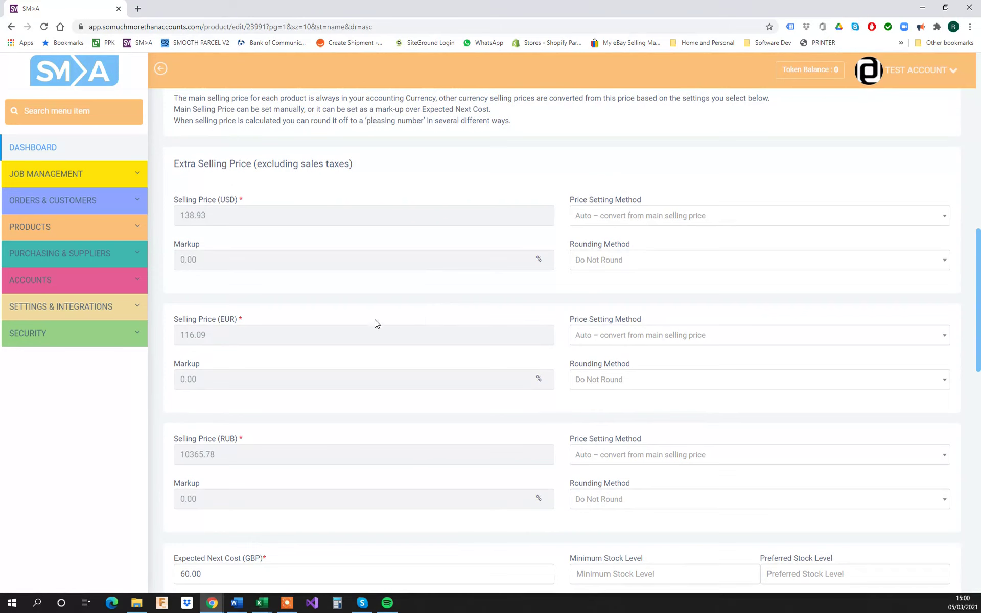
scroll(296, 383, up, 3)
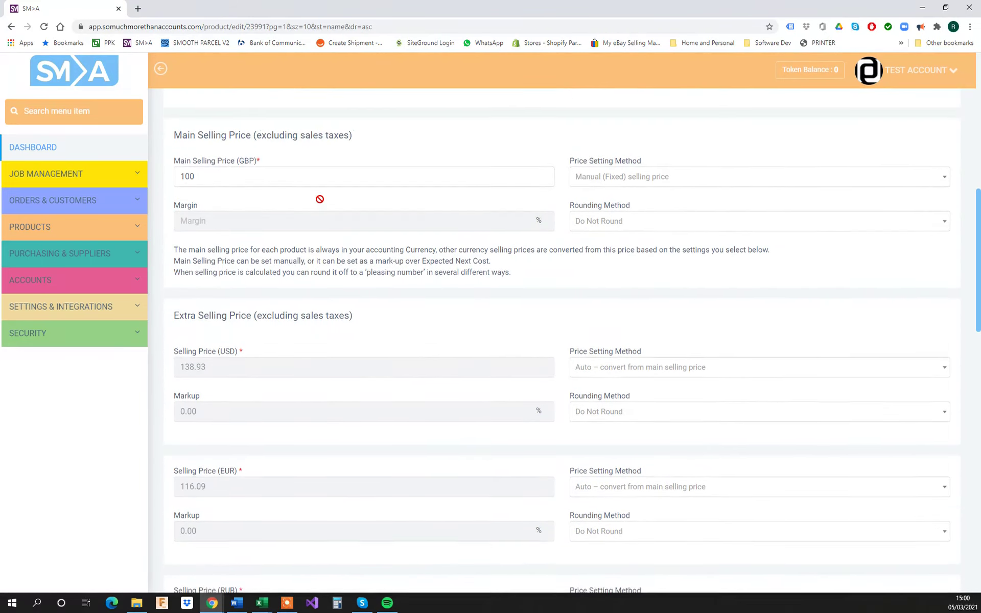
scroll(434, 395, down, 3)
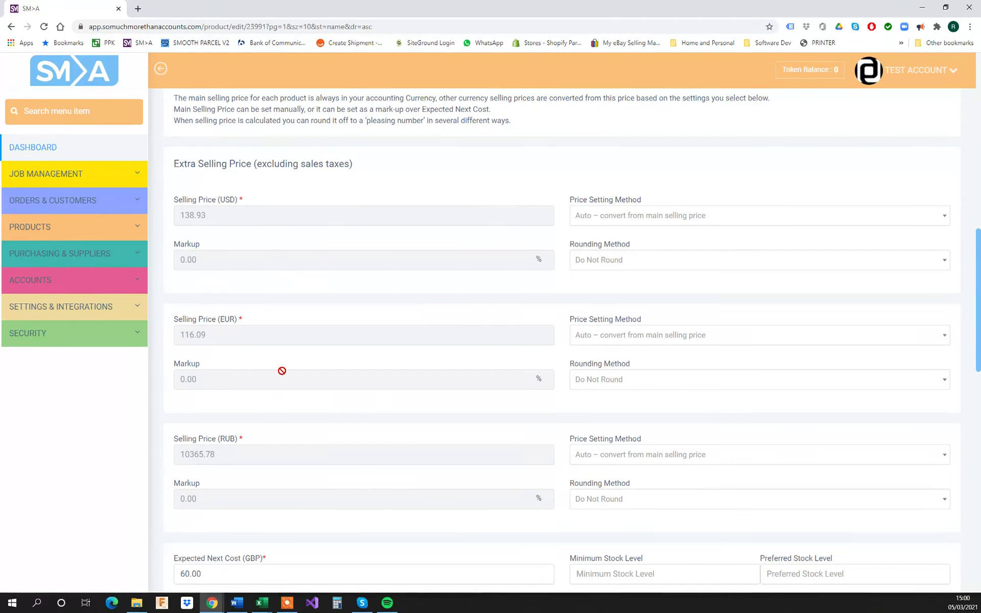
click(929, 219)
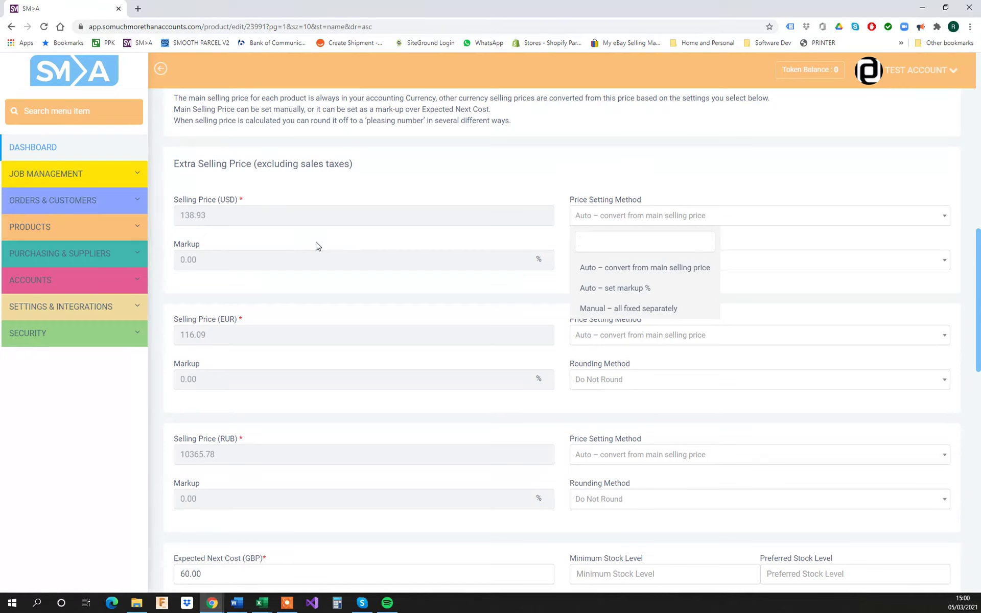
click(440, 172)
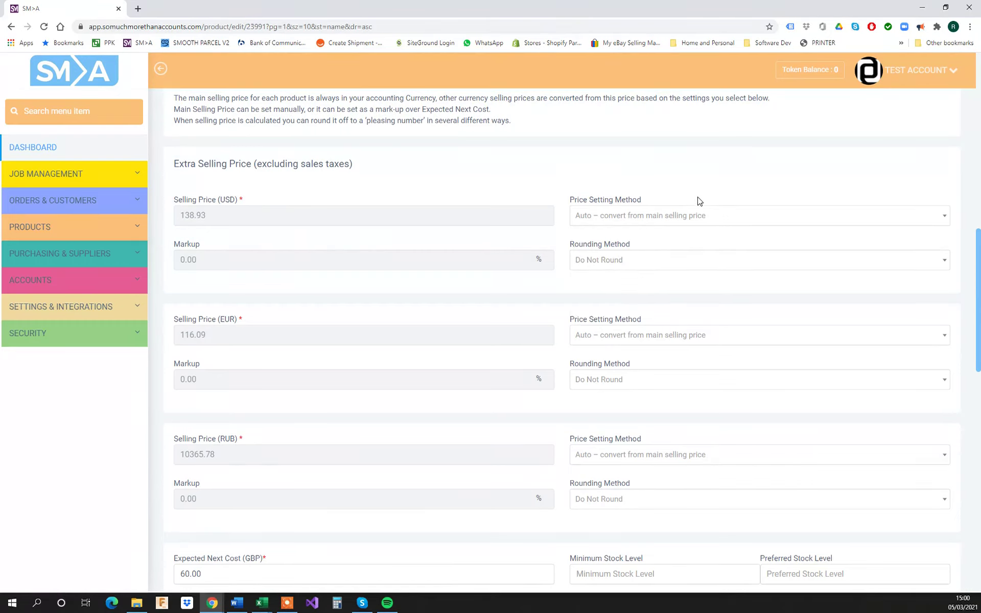
click(663, 219)
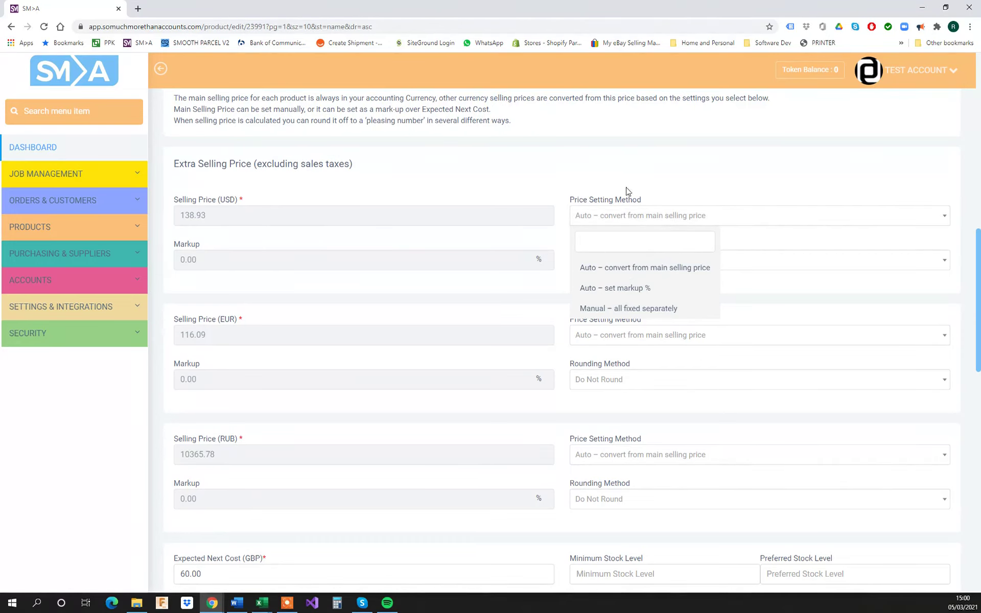
click(650, 275)
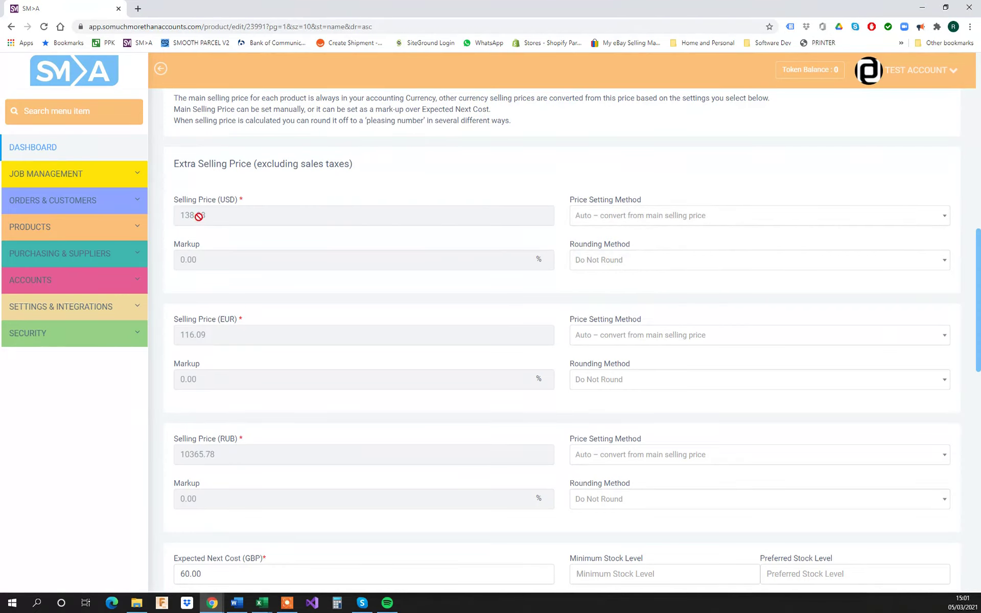
Review the main and USD price setting options along with the product's cost, stock and unit of measure fields.
scroll(271, 253, up, 1)
scroll(270, 253, up, 3)
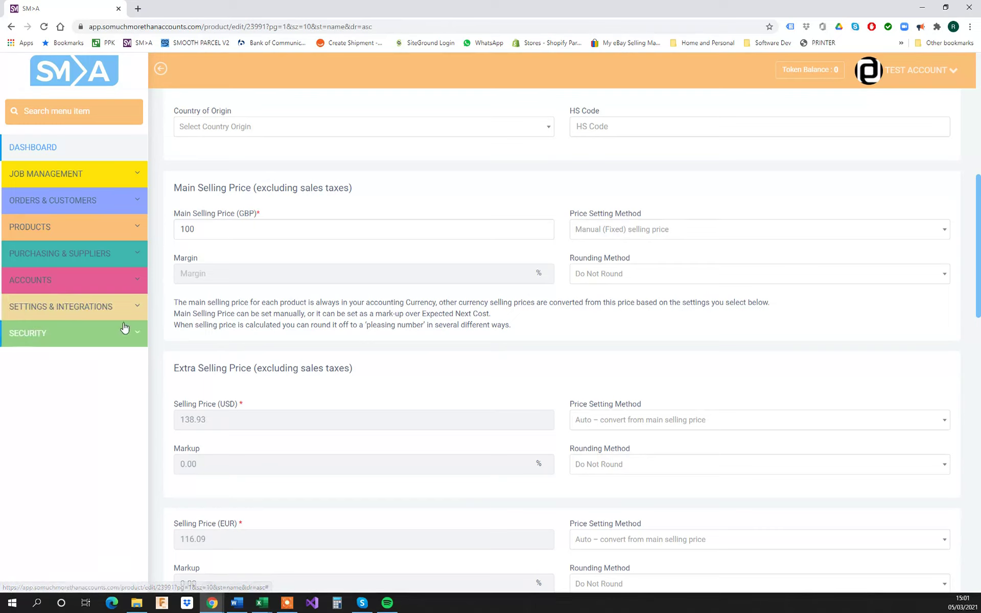
scroll(537, 329, down, 1)
click(660, 371)
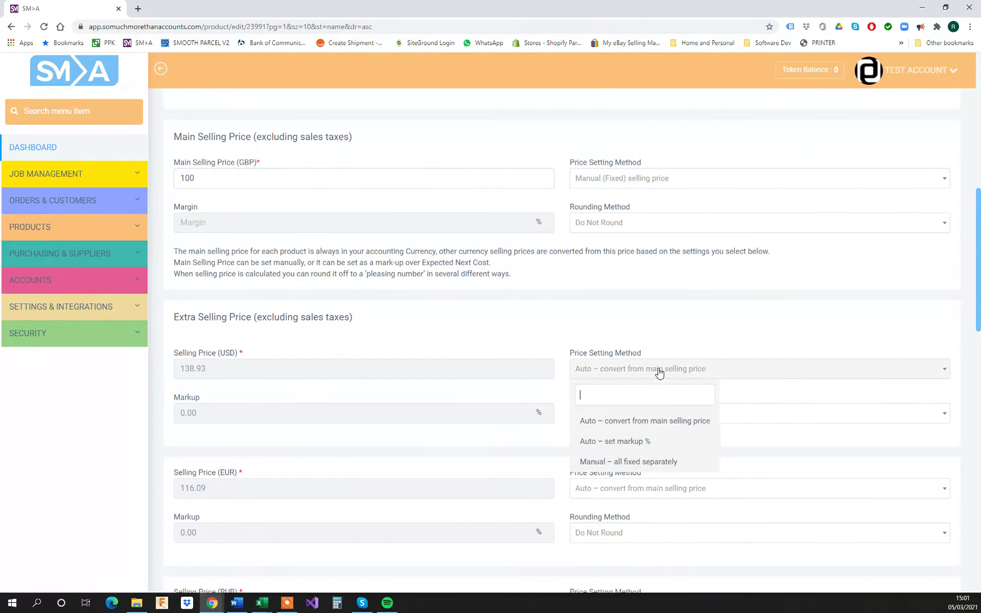
click(659, 372)
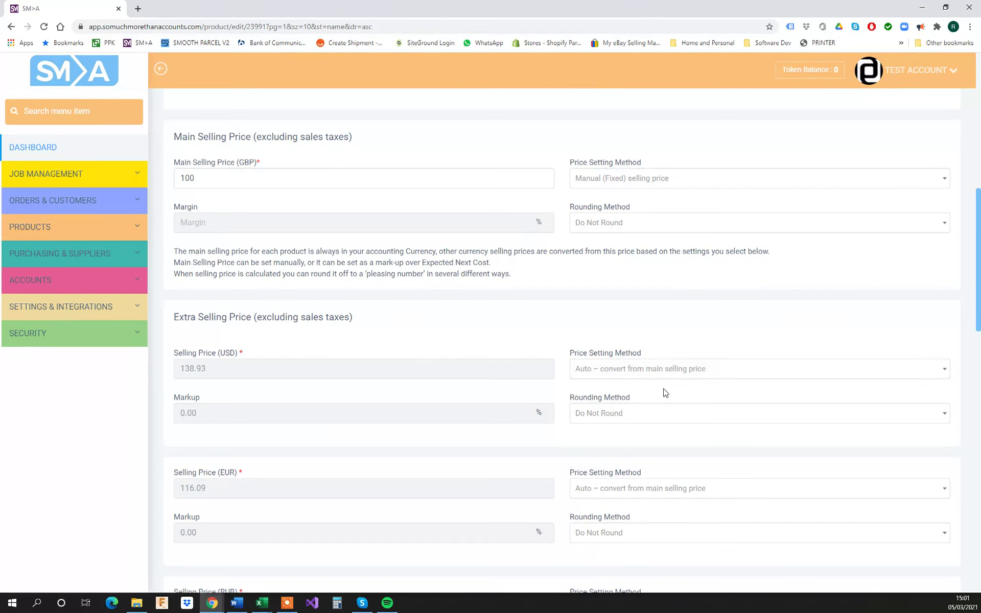
scroll(552, 385, down, 5)
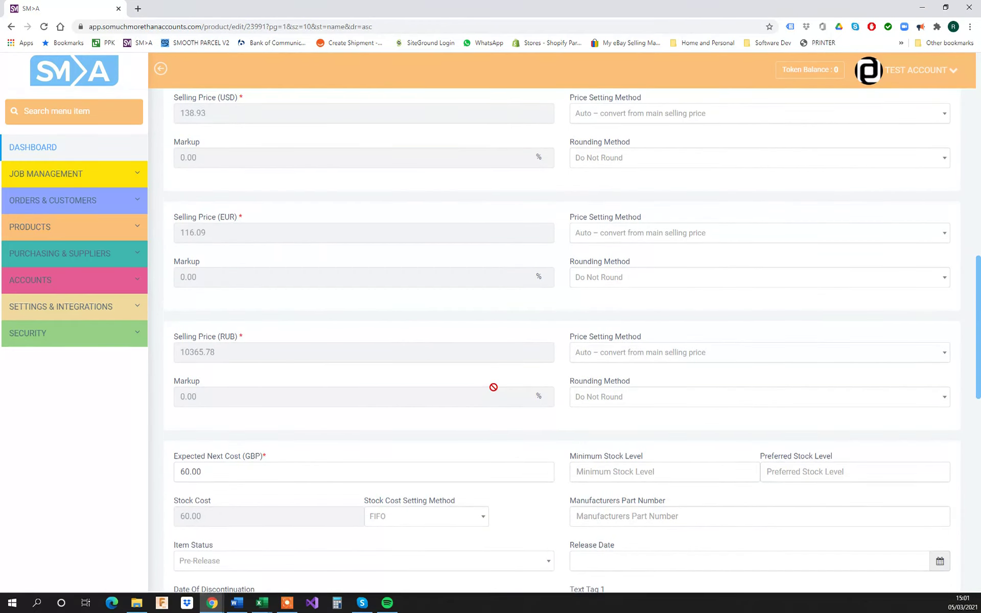
scroll(493, 388, up, 1)
scroll(498, 386, down, 5)
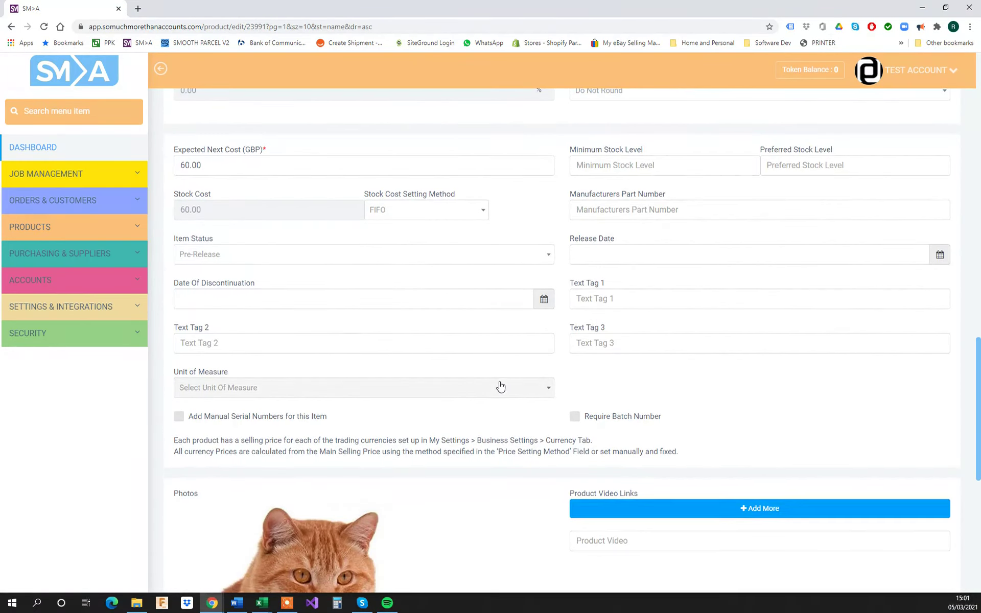
scroll(493, 318, up, 1)
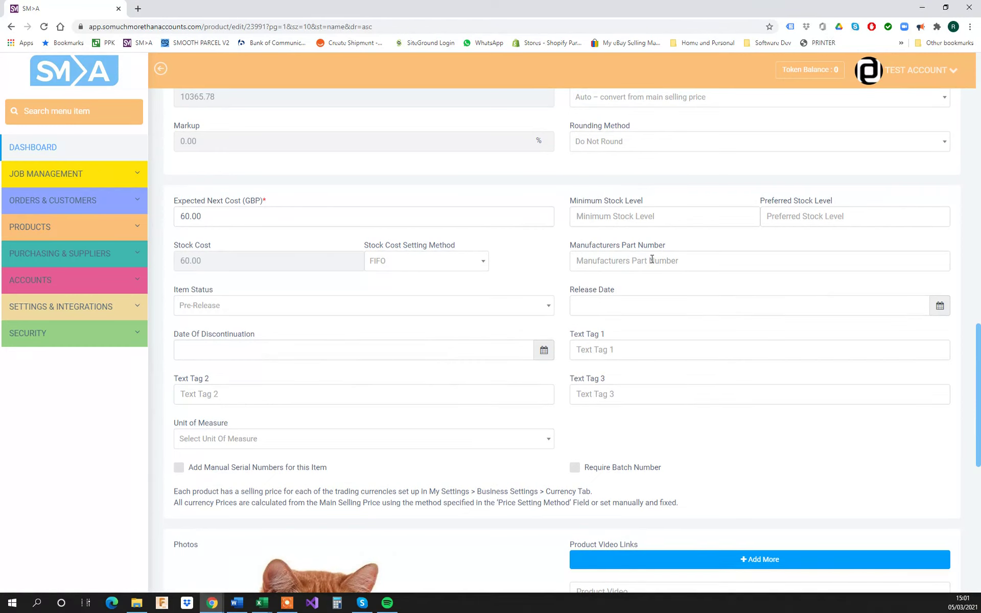
scroll(653, 259, up, 15)
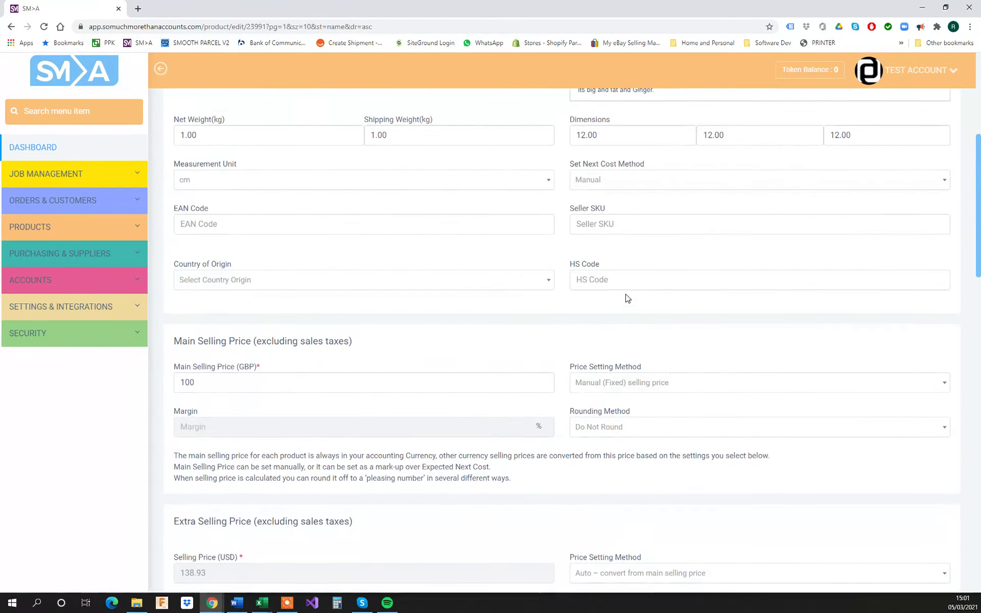
Set the product's item status to Available.
scroll(628, 263, up, 6)
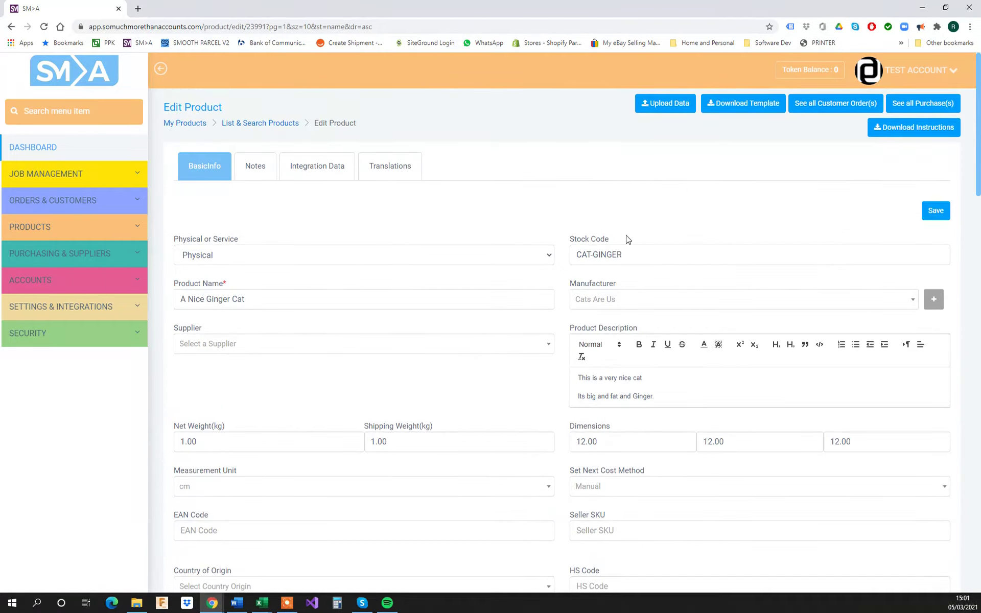
scroll(608, 332, down, 11)
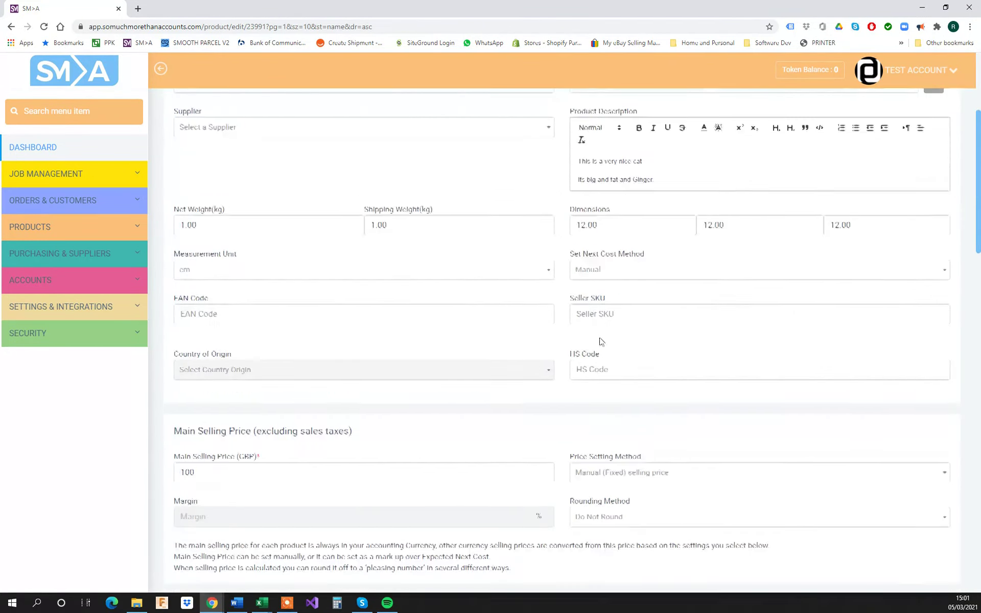
scroll(608, 332, down, 9)
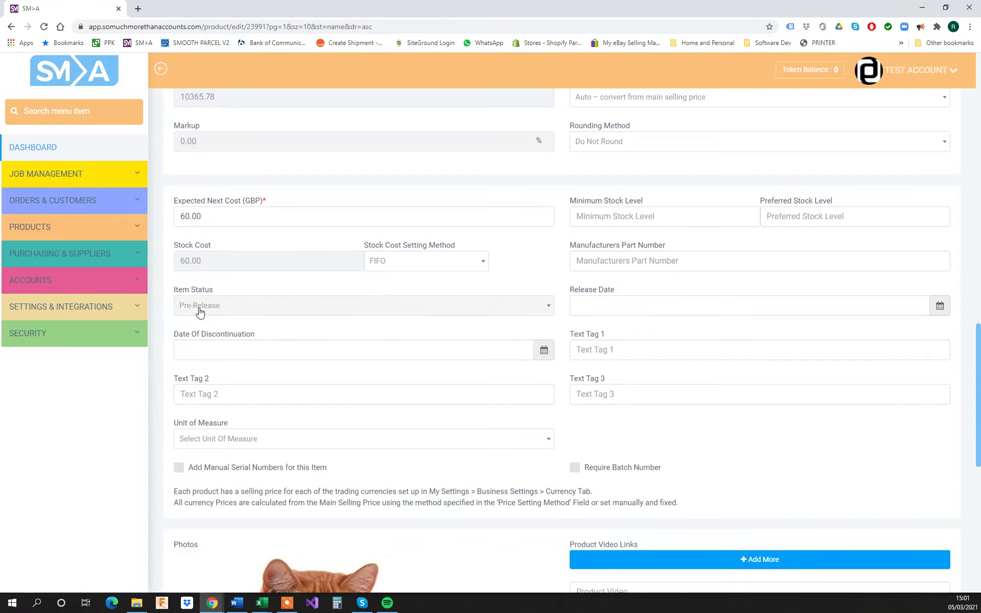
click(204, 308)
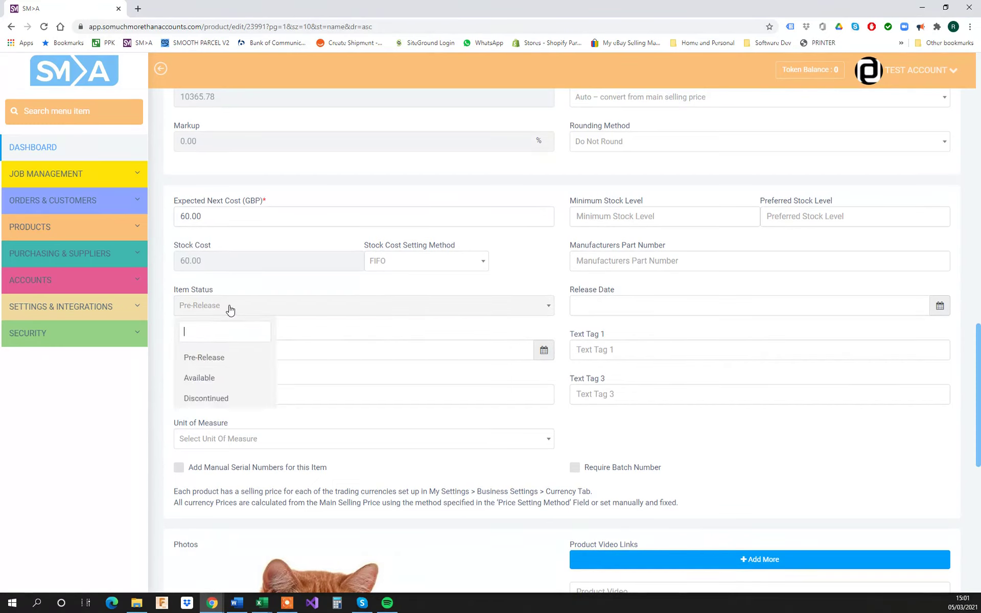
click(218, 379)
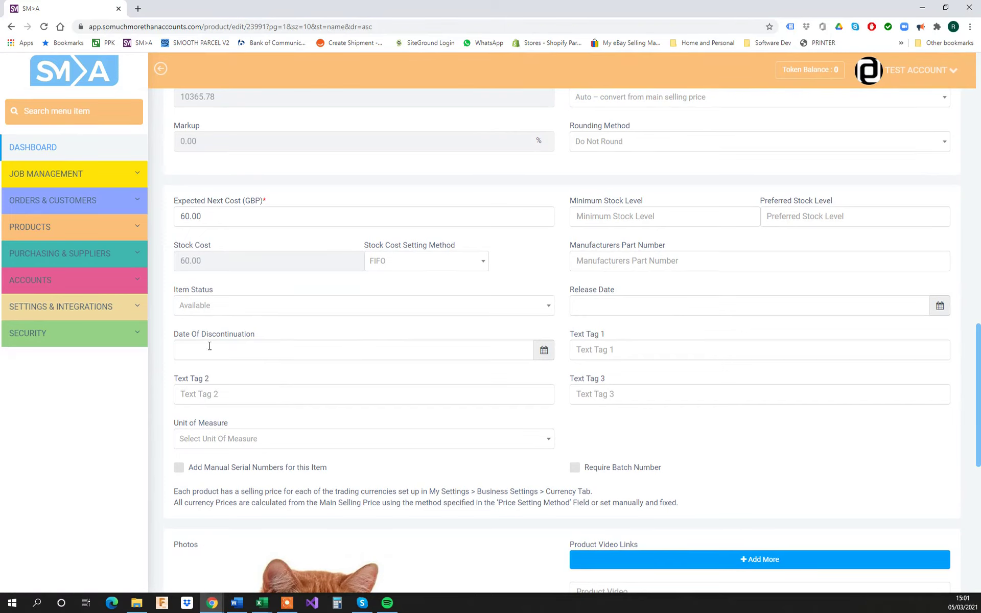
click(237, 308)
click(373, 354)
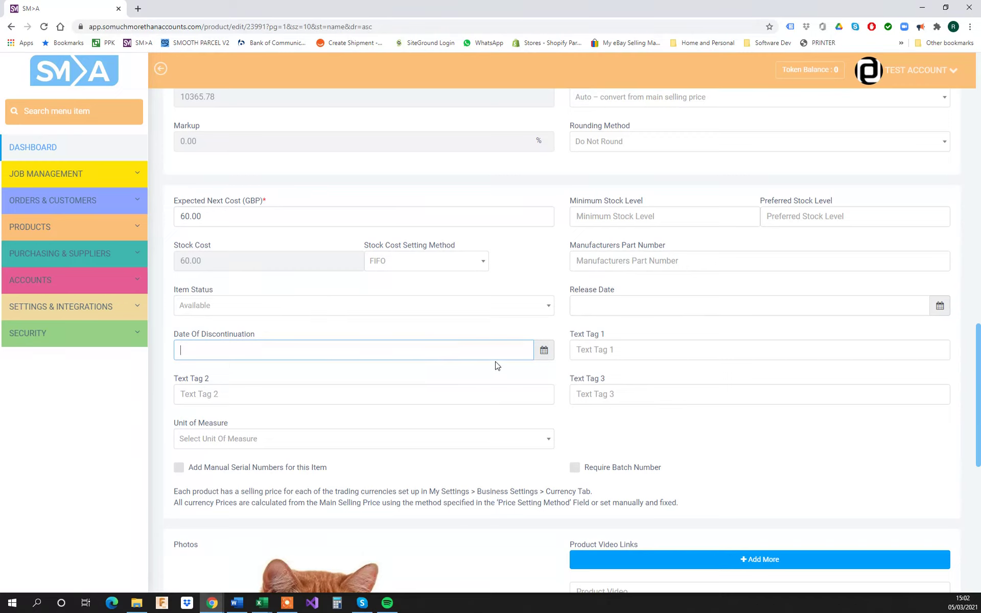
Set the product's unit of measure to Each.
click(336, 438)
scroll(294, 454, down, 1)
click(193, 460)
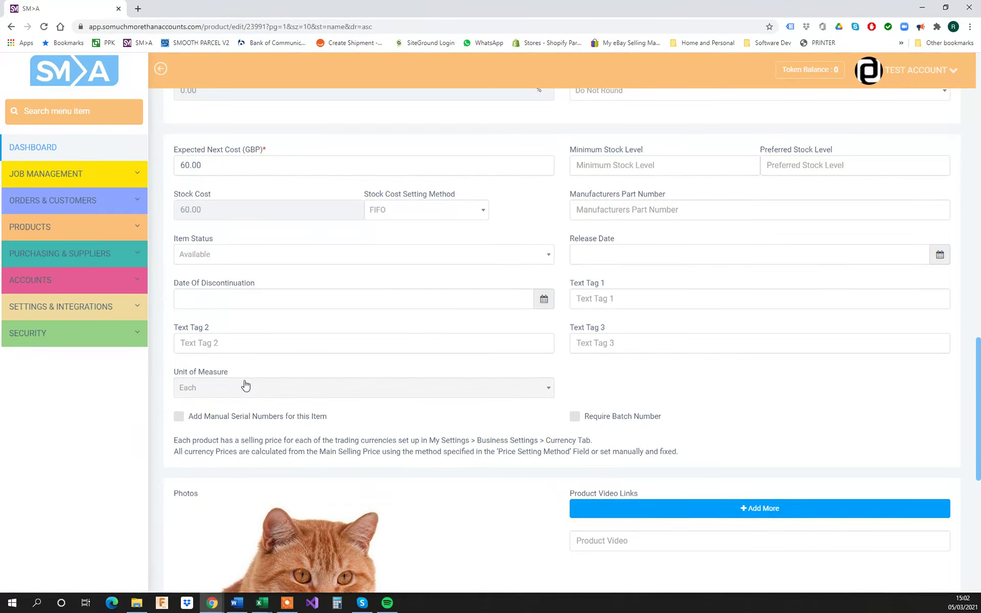
Review the serial number and batch number options, the product photo and video links, and the product variation options.
scroll(246, 390, down, 2)
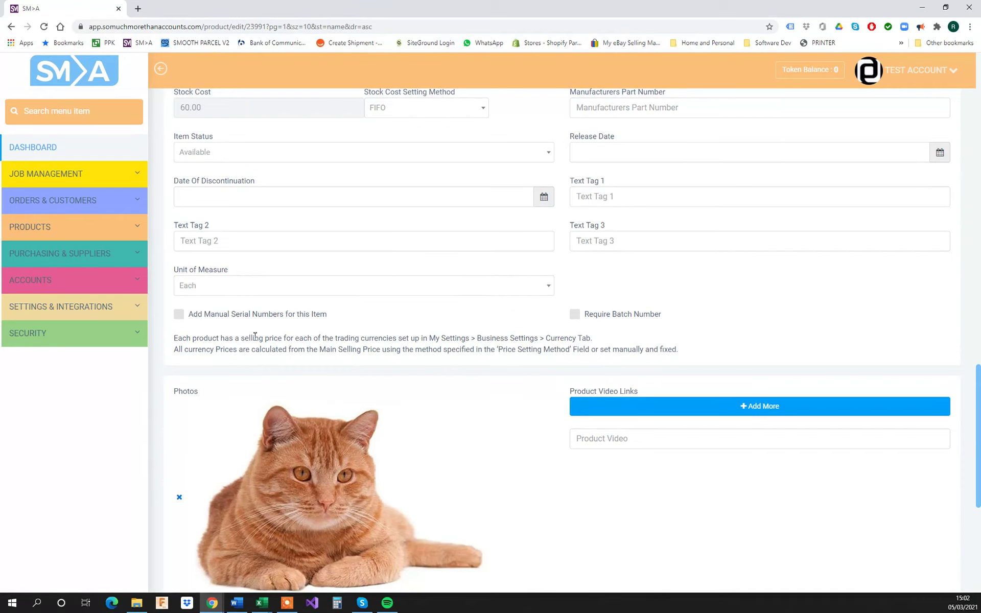
mouse_move(187, 319)
scroll(299, 293, down, 1)
scroll(300, 292, down, 5)
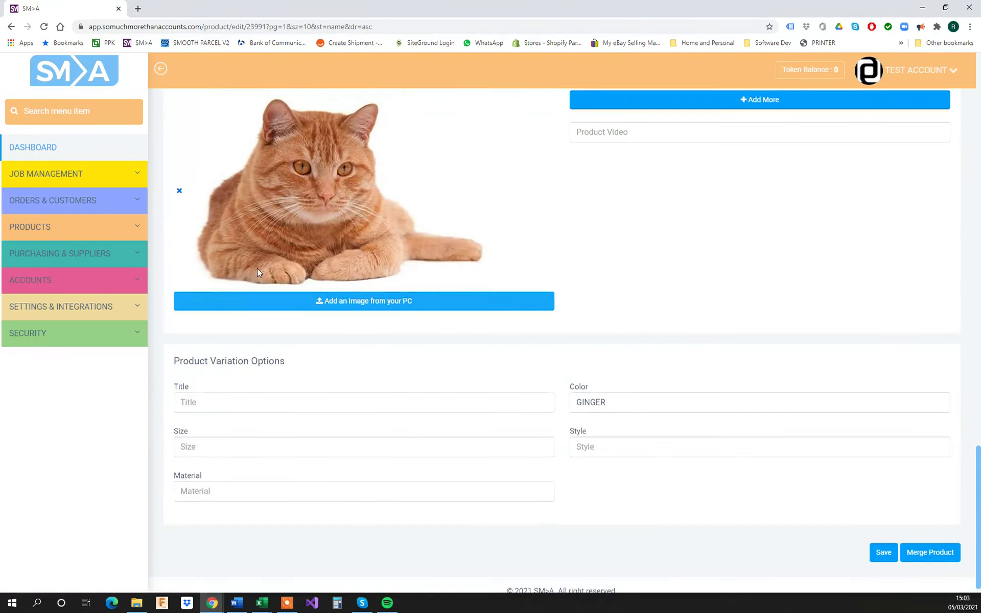
scroll(427, 266, up, 2)
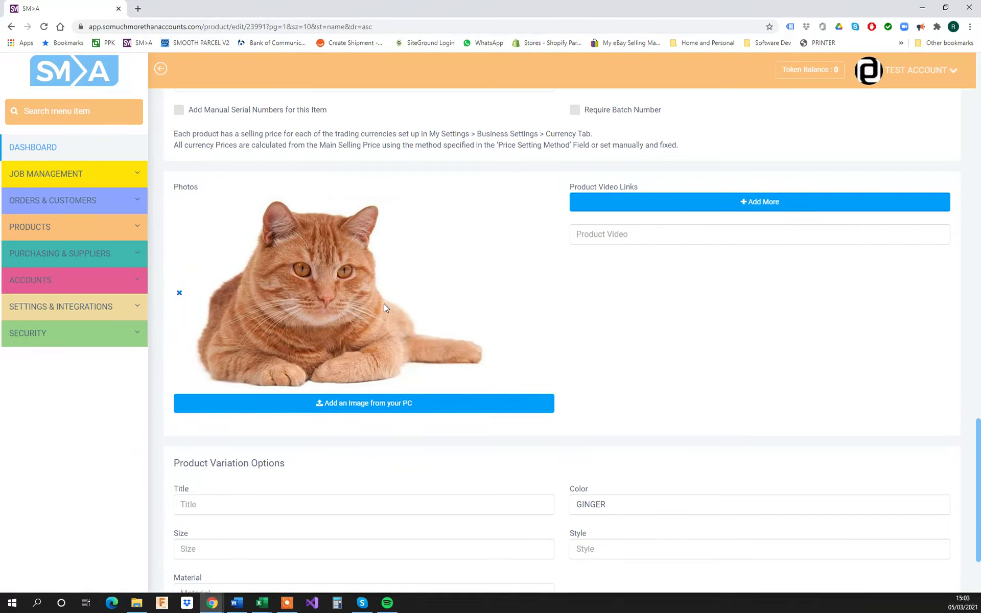
scroll(384, 307, down, 2)
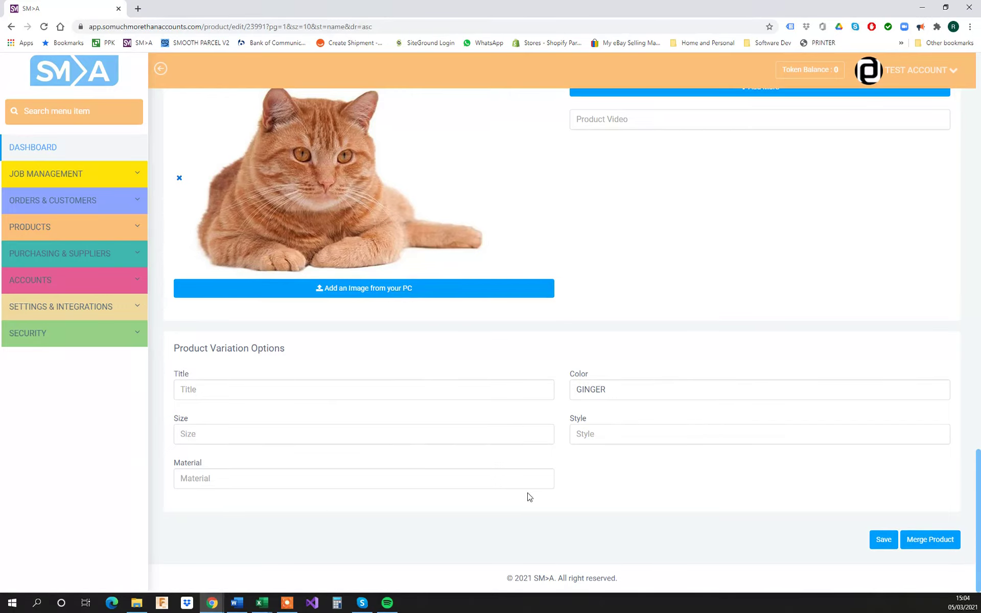
Save the product record and check its notes for the logged price change.
scroll(337, 355, up, 15)
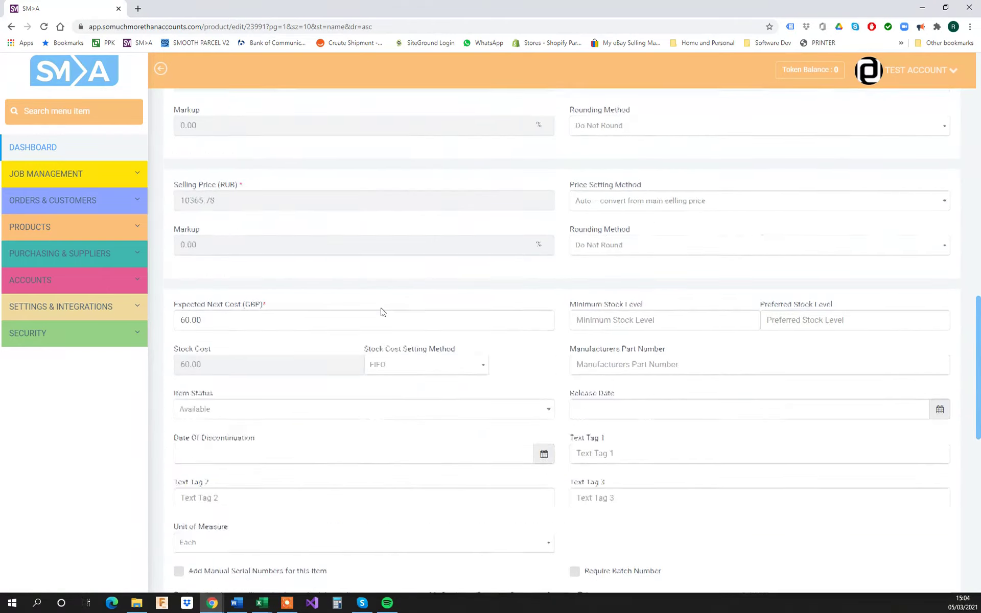
scroll(386, 298, up, 9)
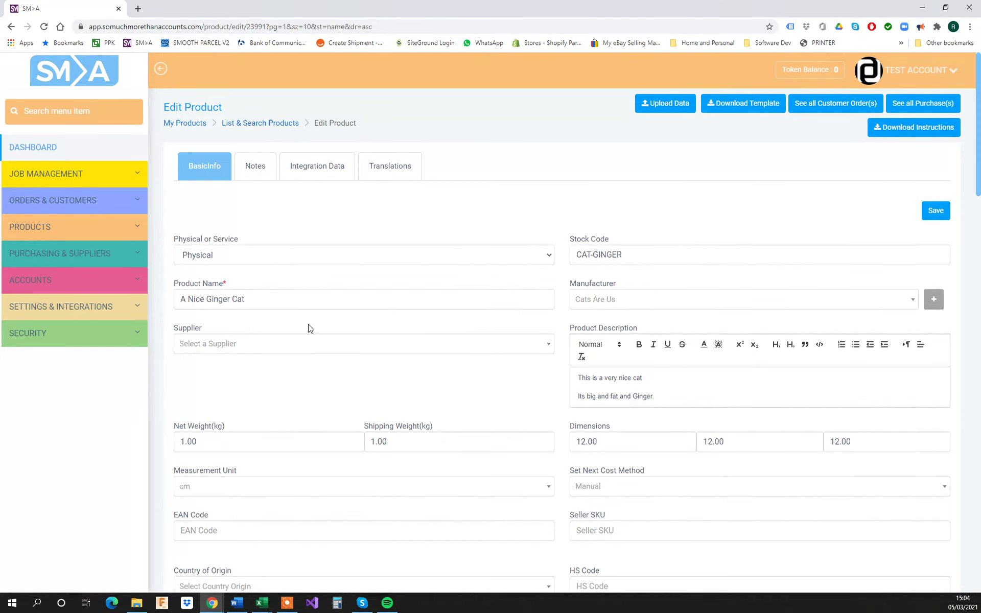
click(939, 211)
click(253, 169)
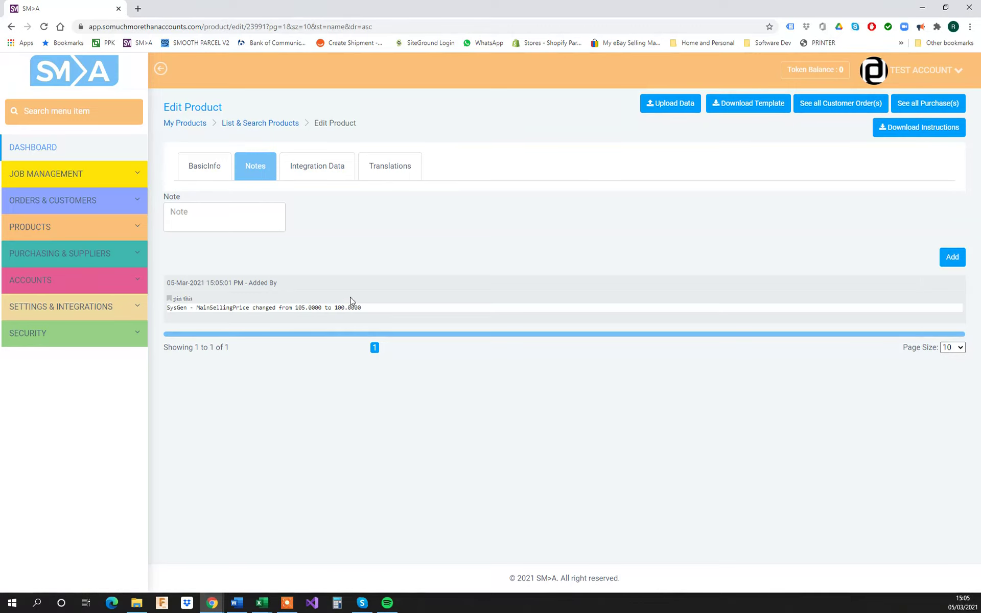
Set the main selling price to 120 GBP in the basic info and save the product.
click(206, 167)
scroll(306, 281, down, 7)
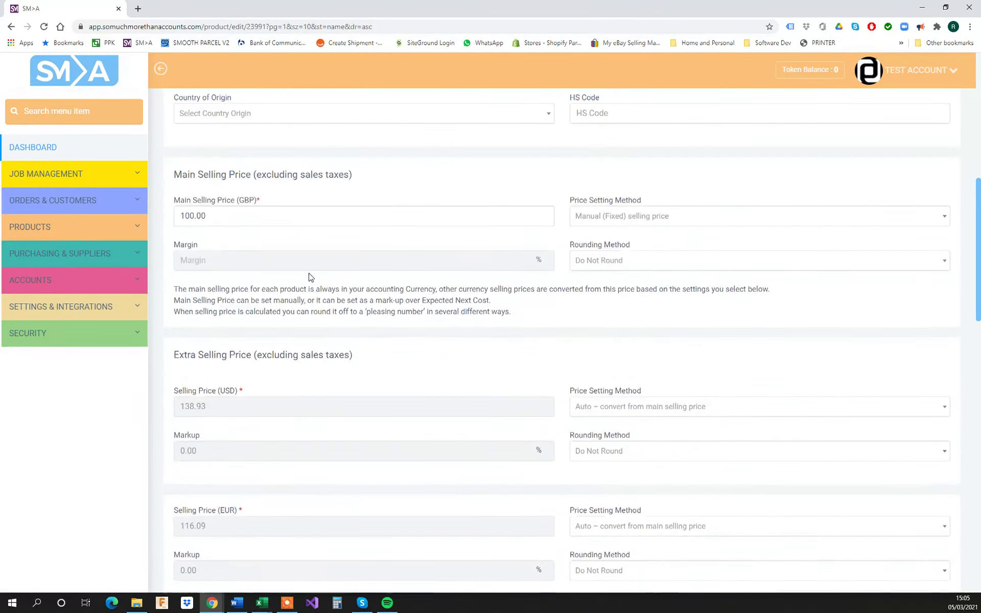
double_click(178, 281)
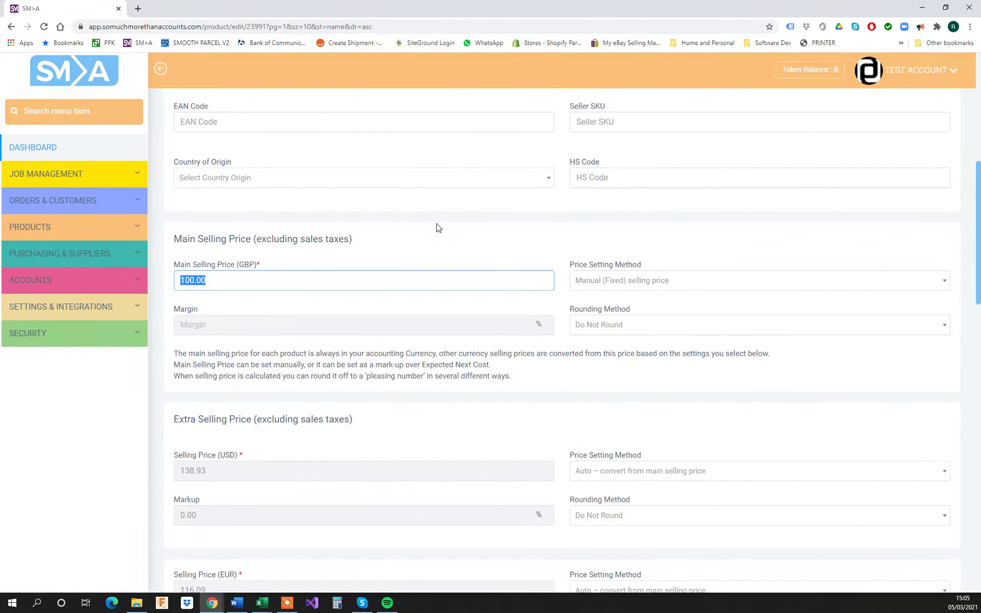
text(12.0)
scroll(723, 203, up, 8)
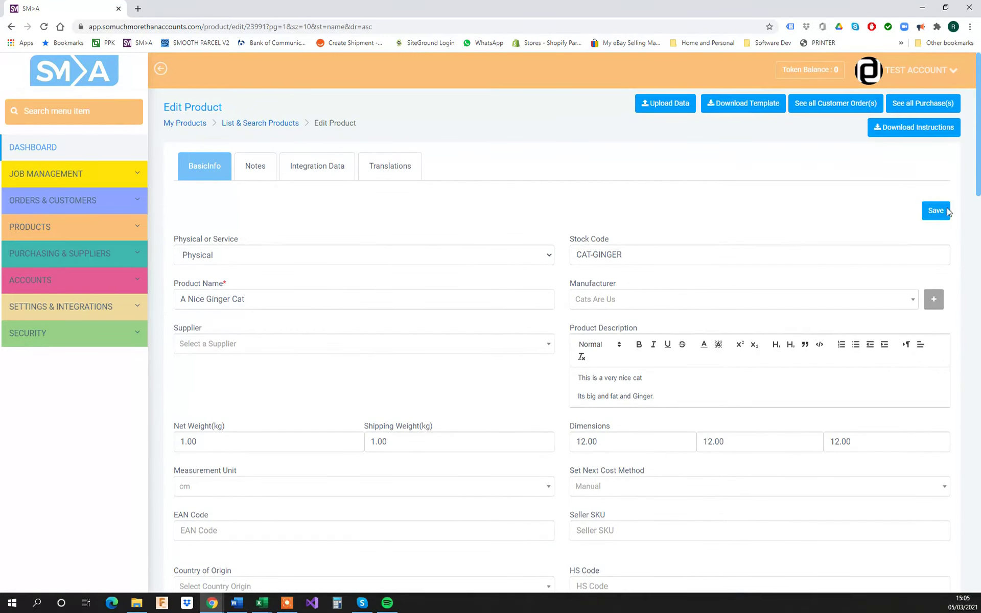
click(932, 214)
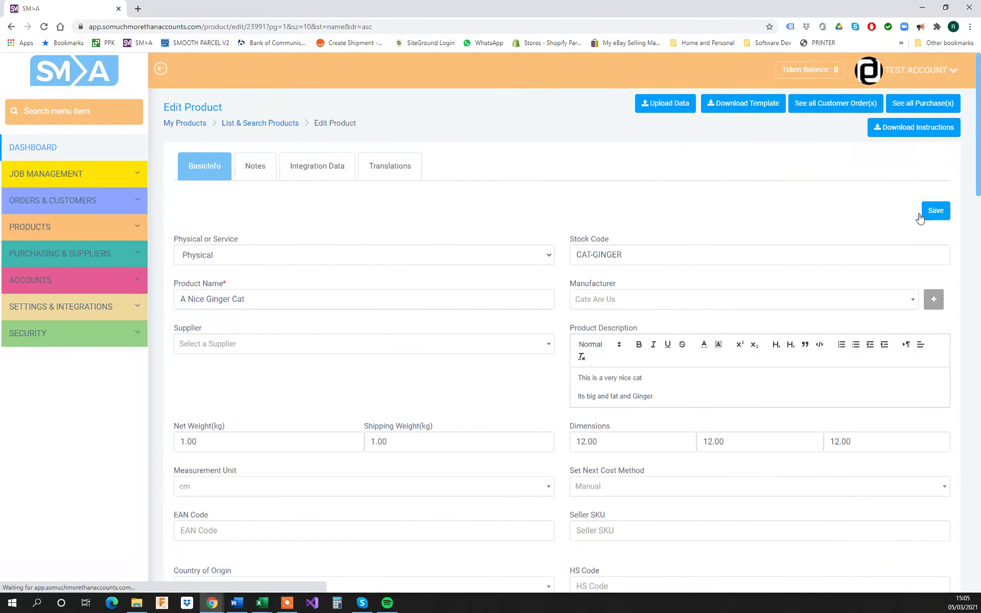
Check the product's notes and add the note "Out of stock until Weds 25th".
click(254, 166)
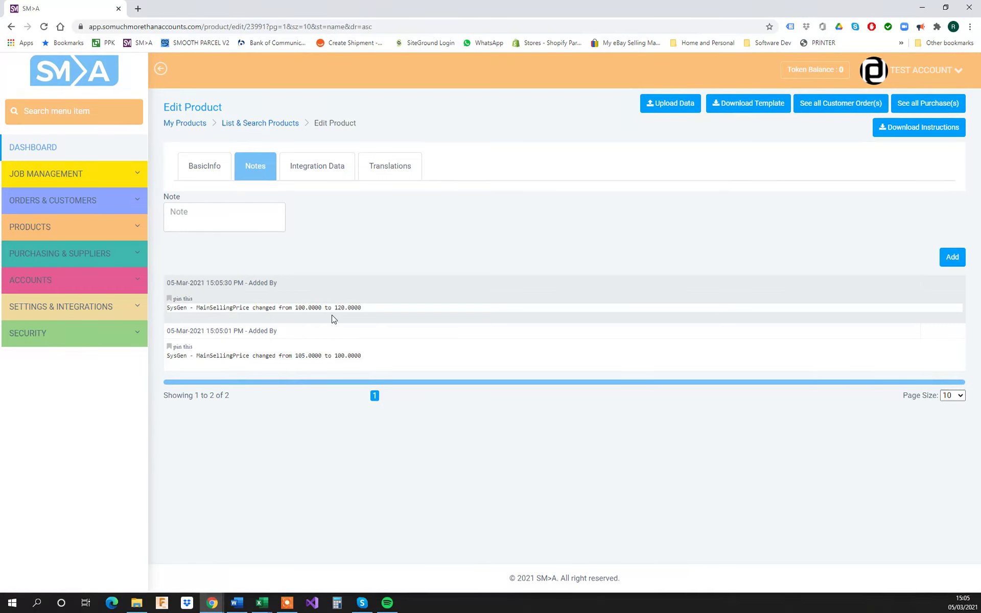
click(207, 221)
text(Out of stock until Weds 25th)
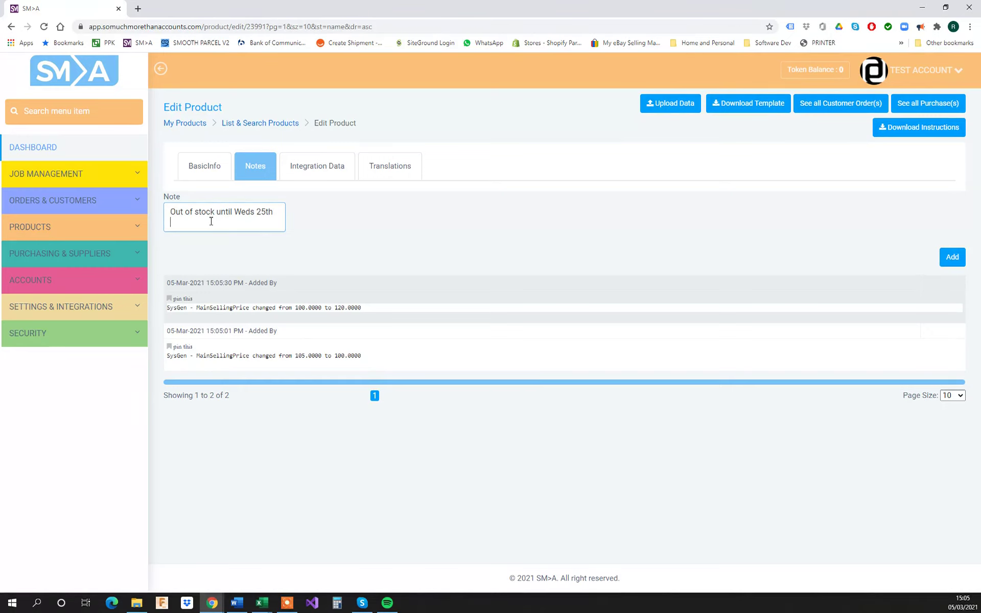
click(952, 257)
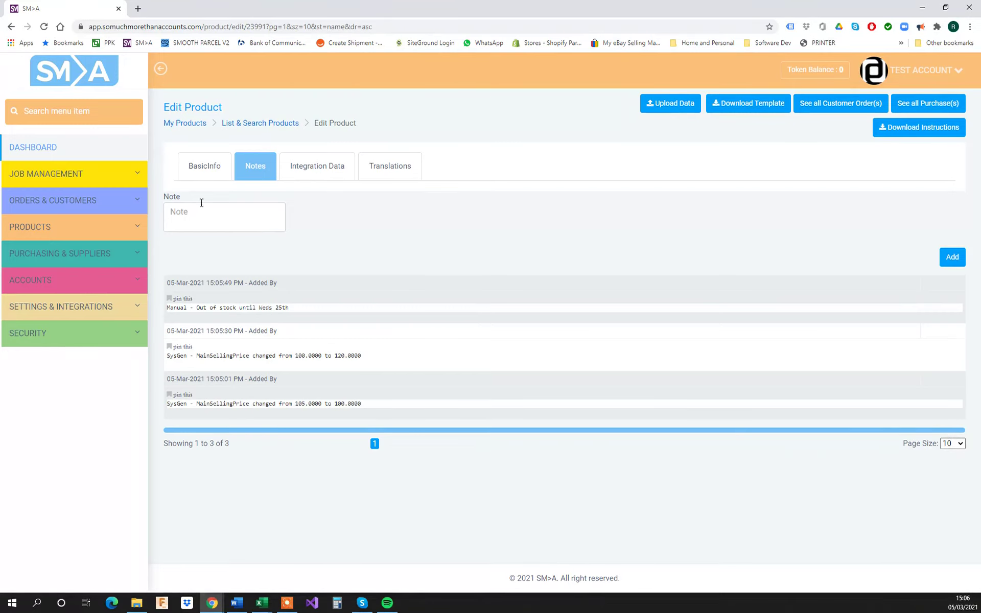
Examine the product's integration stores and variants, briefly selecting and clearing the pagreatbritain store.
click(306, 167)
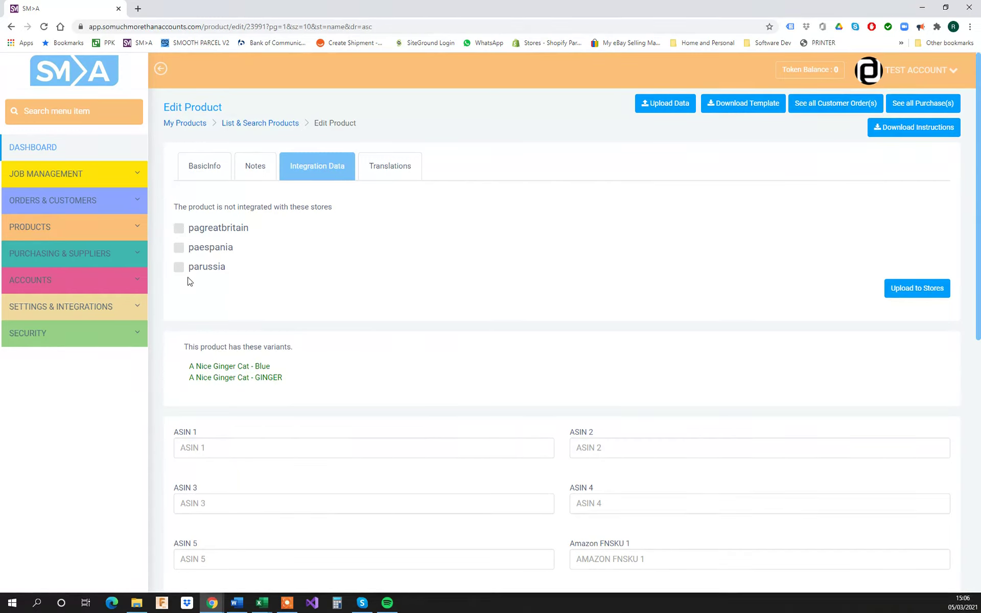
click(179, 229)
click(182, 229)
scroll(307, 207, down, 3)
scroll(332, 208, up, 1)
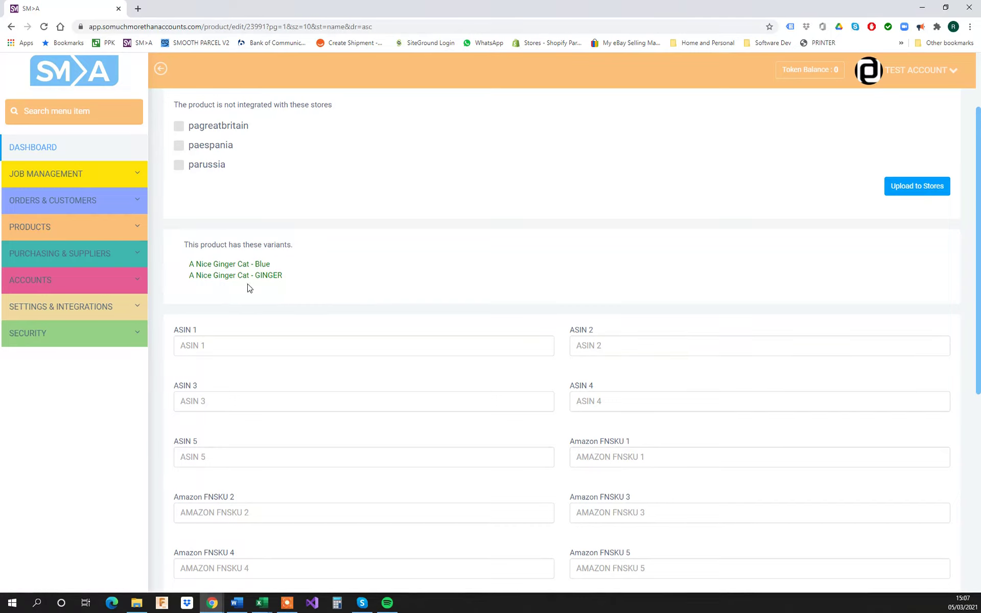
Look through the ASIN, Amazon FNSKU and Amazon Seller SKU fields along with the listed product variants.
scroll(307, 217, down, 7)
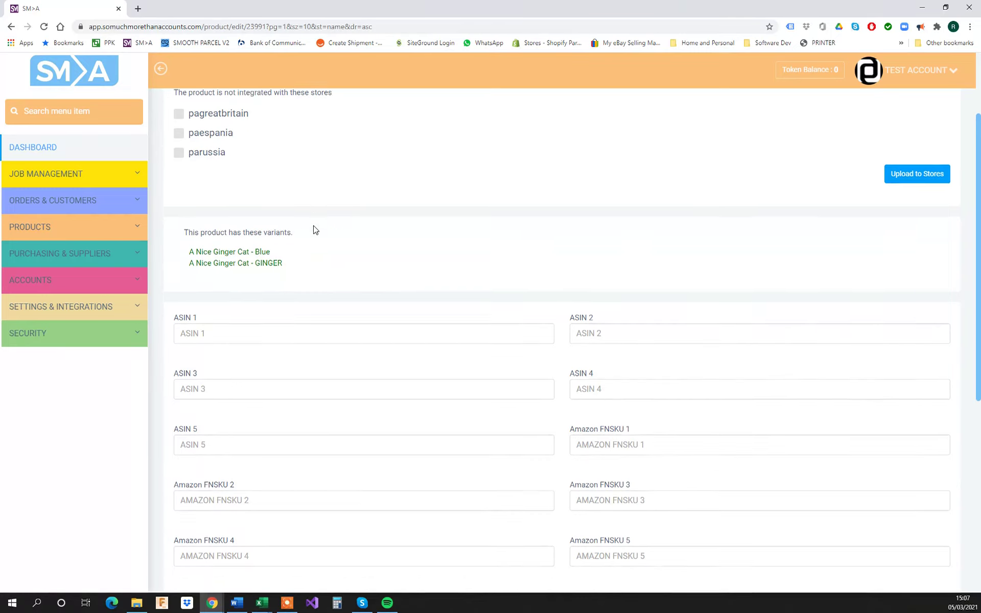
scroll(317, 221, up, 4)
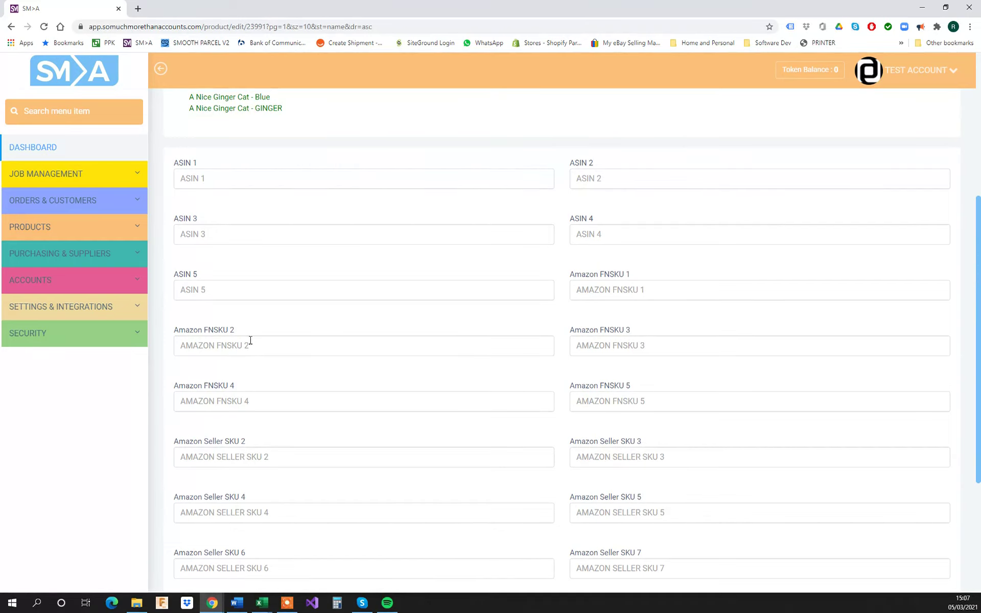
scroll(324, 303, down, 3)
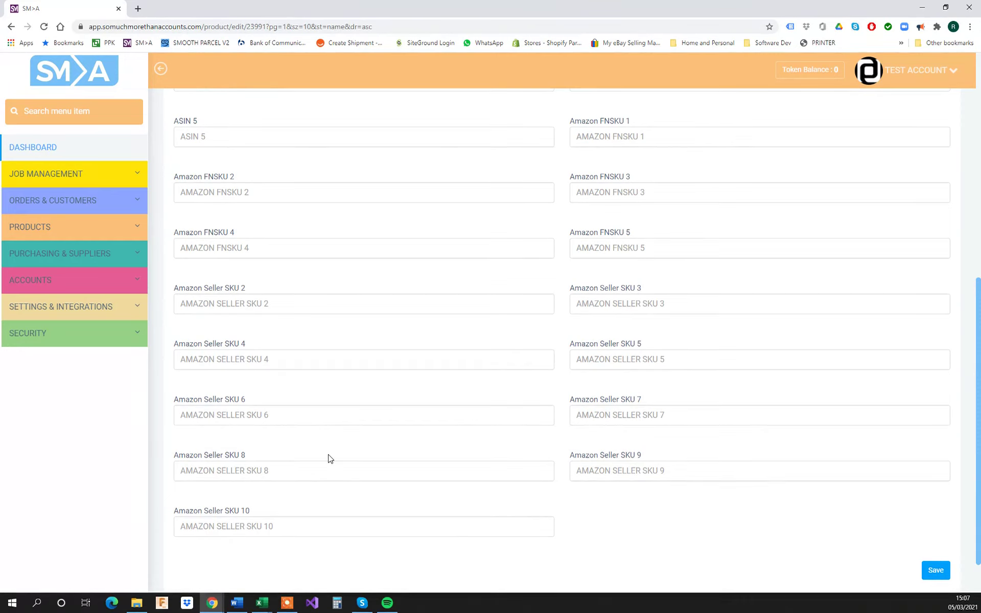
scroll(329, 412, up, 4)
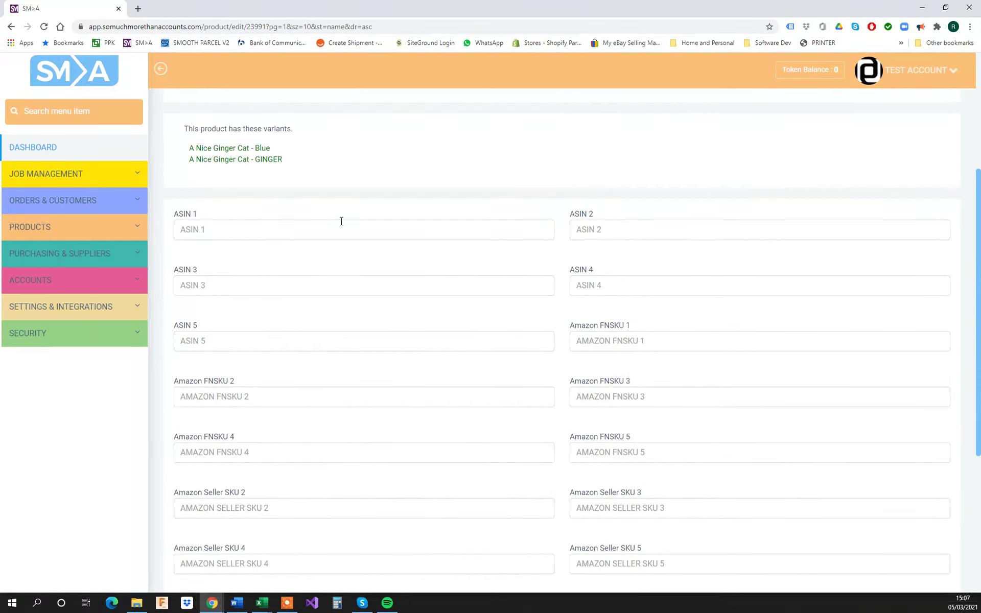
scroll(338, 193, up, 1)
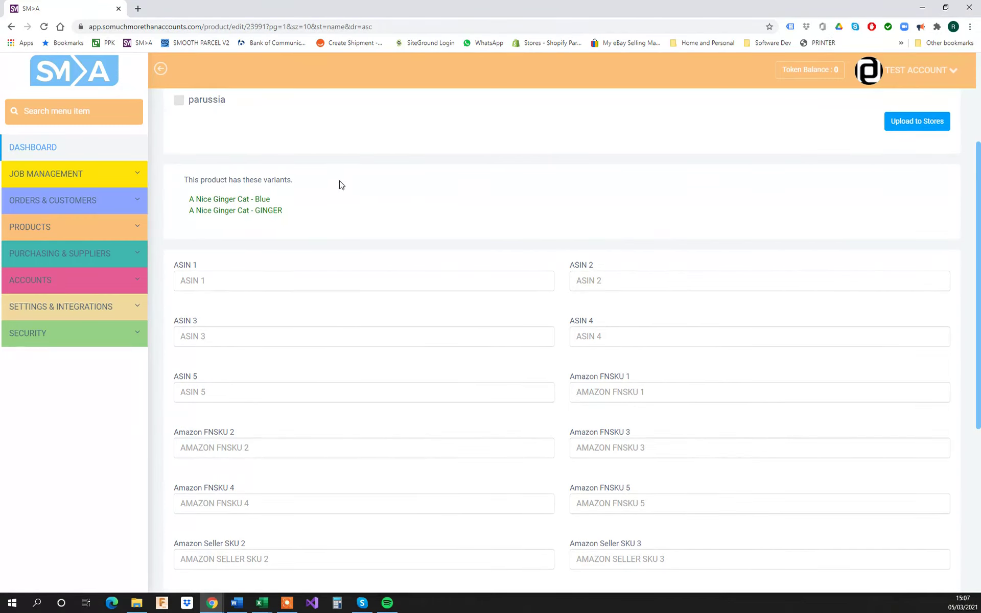
scroll(449, 166, up, 3)
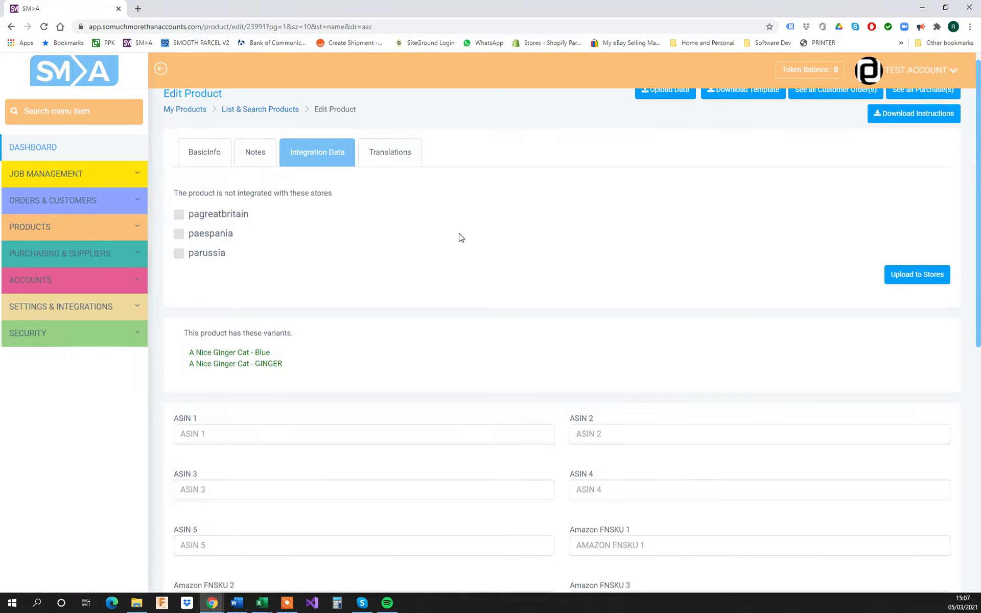
scroll(414, 252, down, 2)
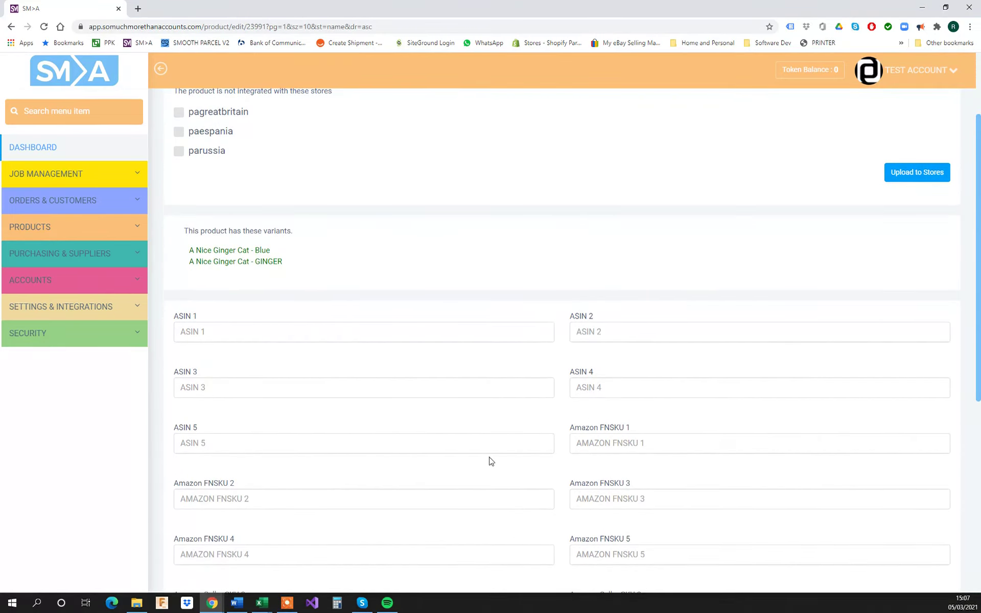
scroll(492, 464, down, 5)
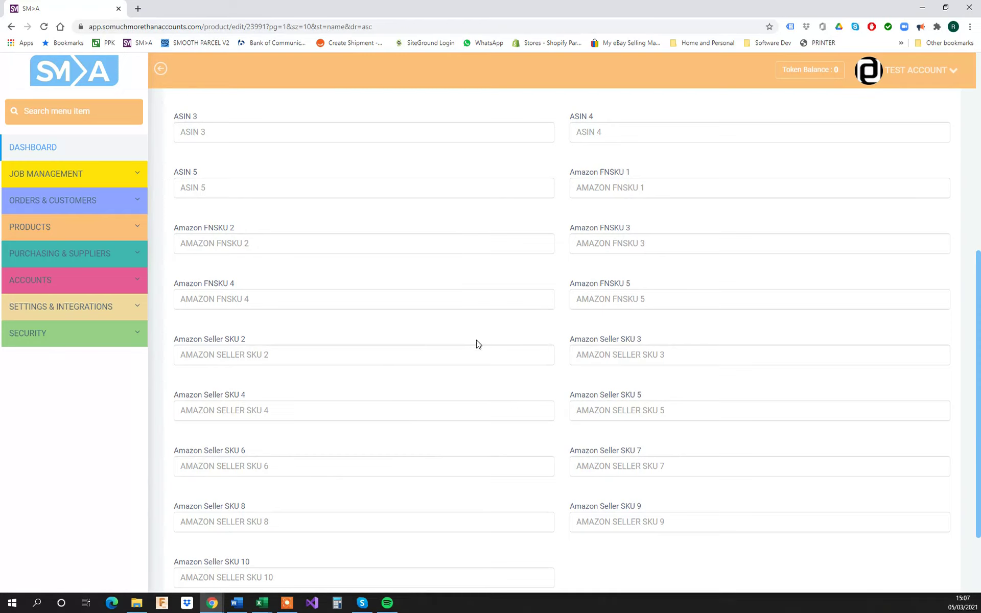
scroll(486, 343, up, 1)
scroll(486, 343, up, 4)
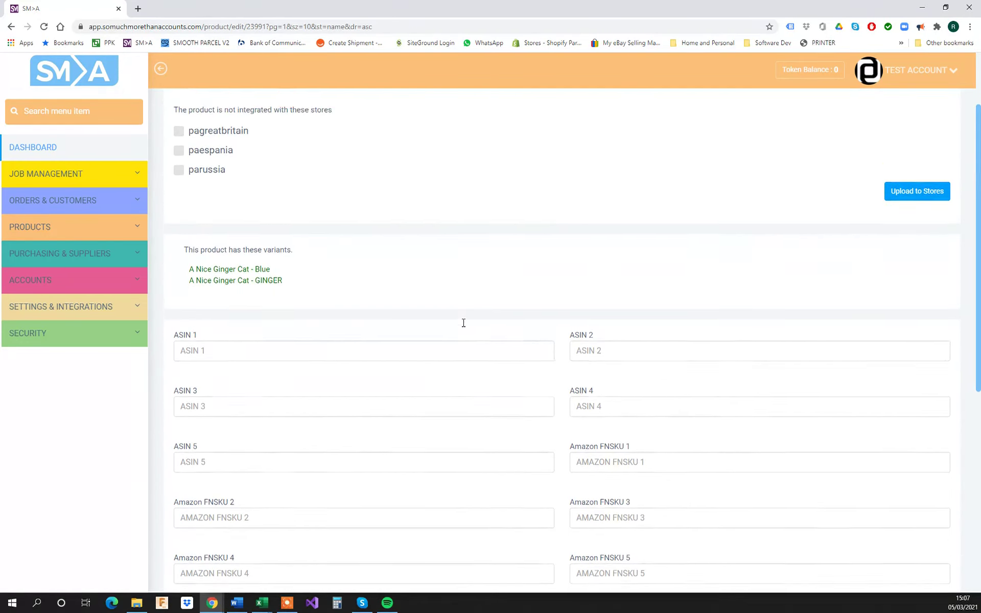
scroll(462, 322, up, 1)
scroll(273, 348, up, 1)
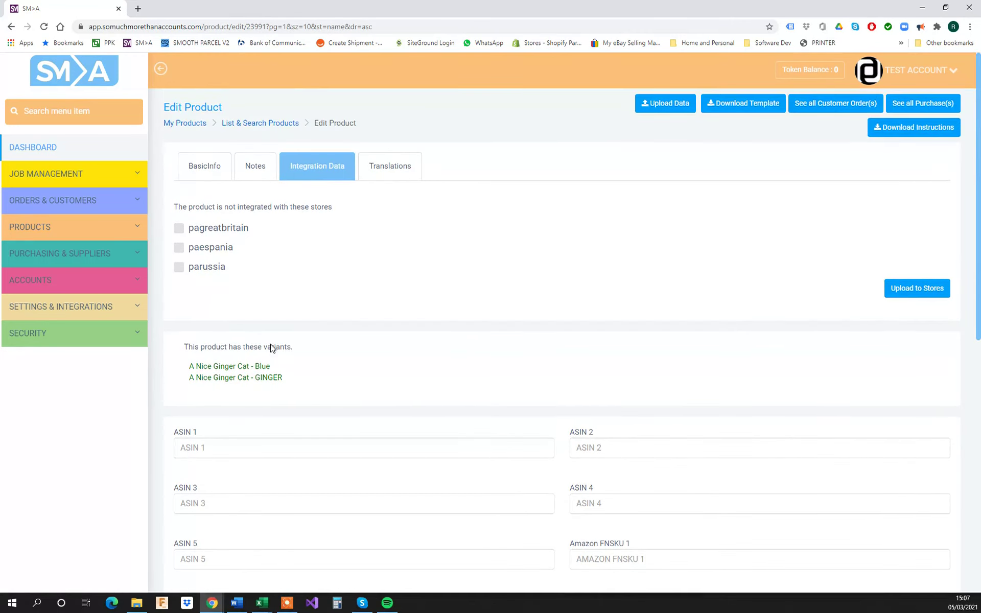
Generate automatic Spanish and Russian translations of the product name and description, save them, and reopen the translations to check them.
click(410, 167)
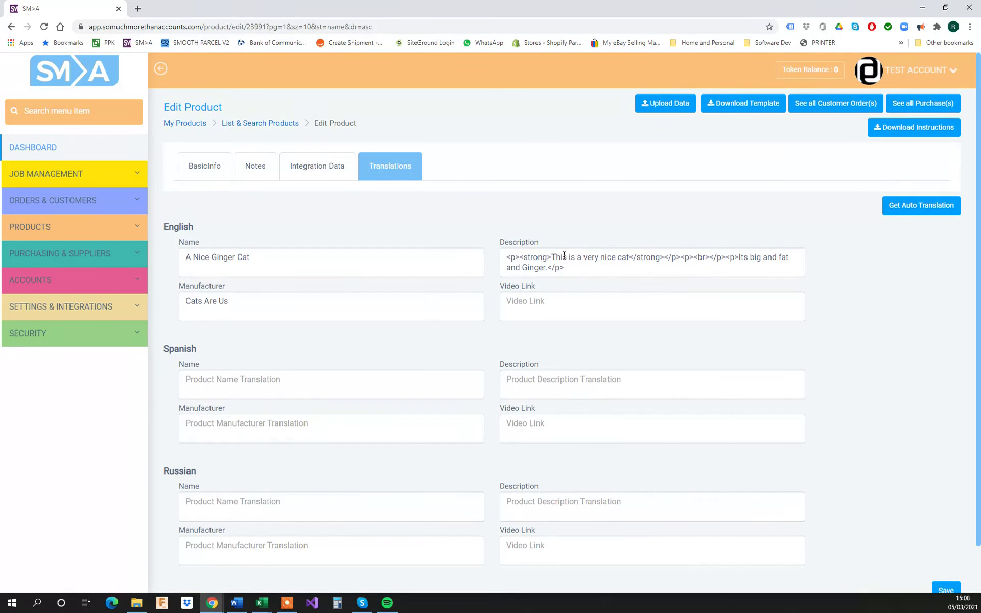
scroll(409, 337, down, 1)
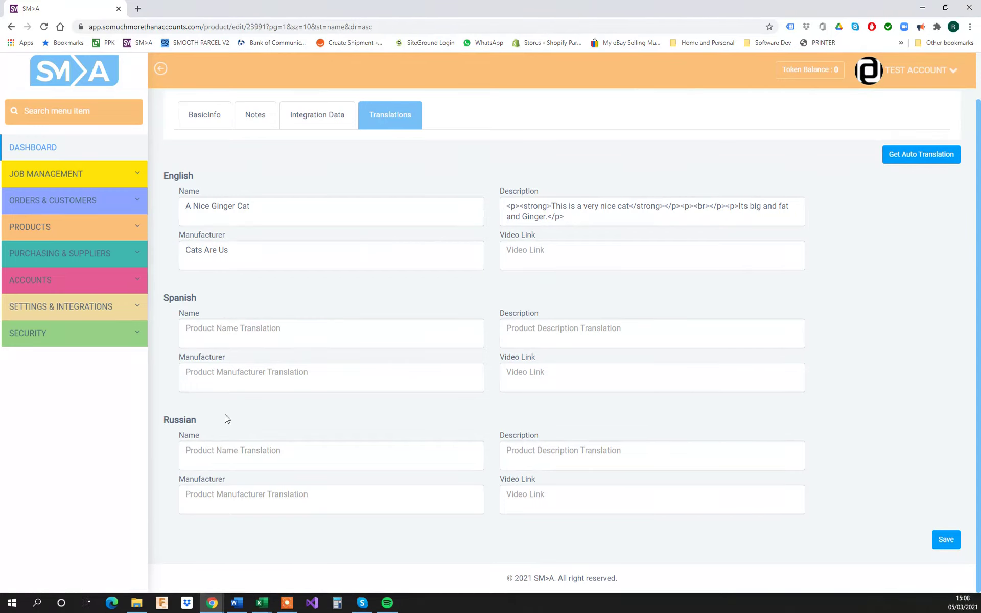
click(931, 157)
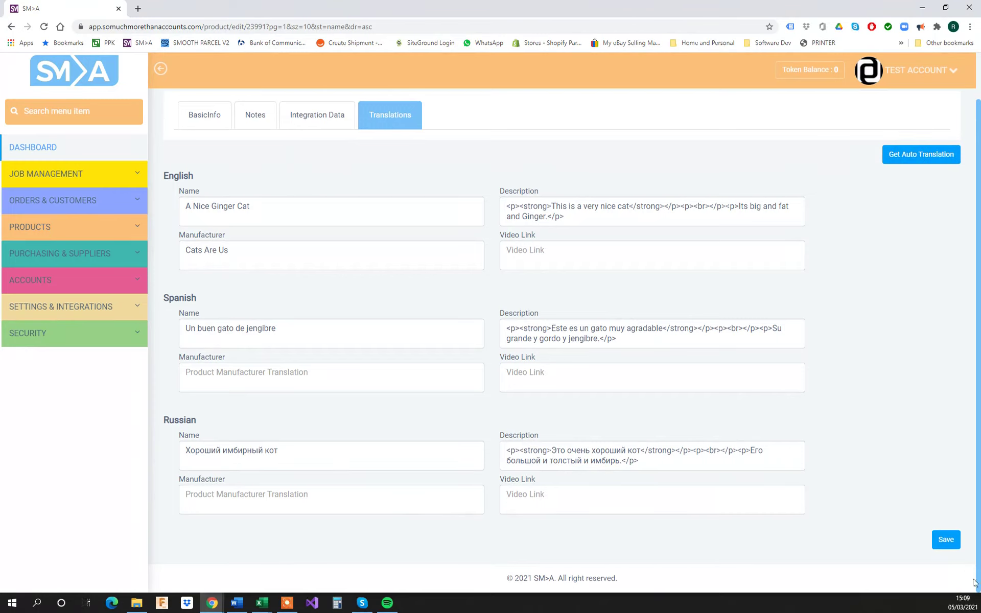
click(945, 541)
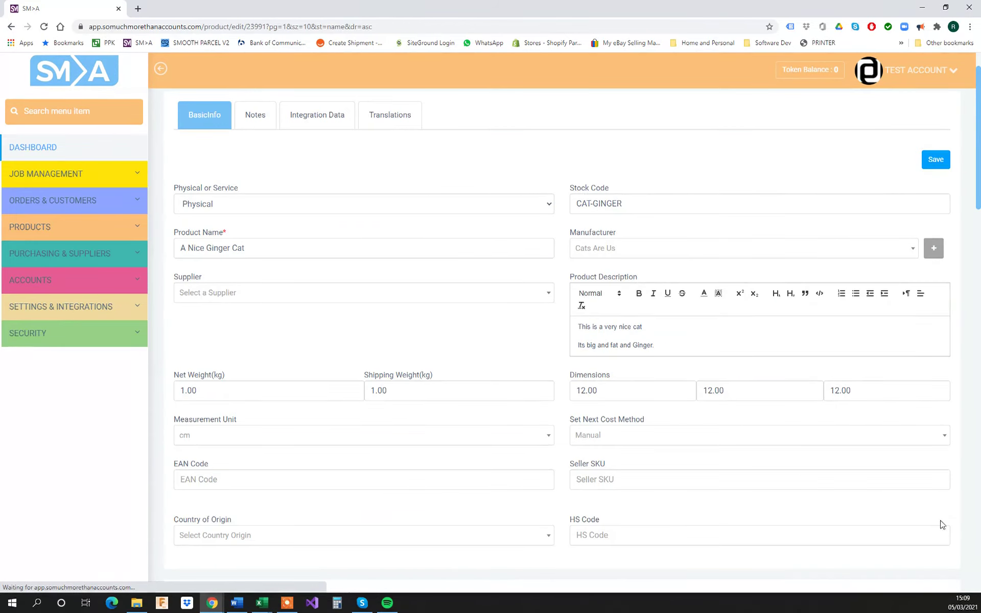
click(390, 115)
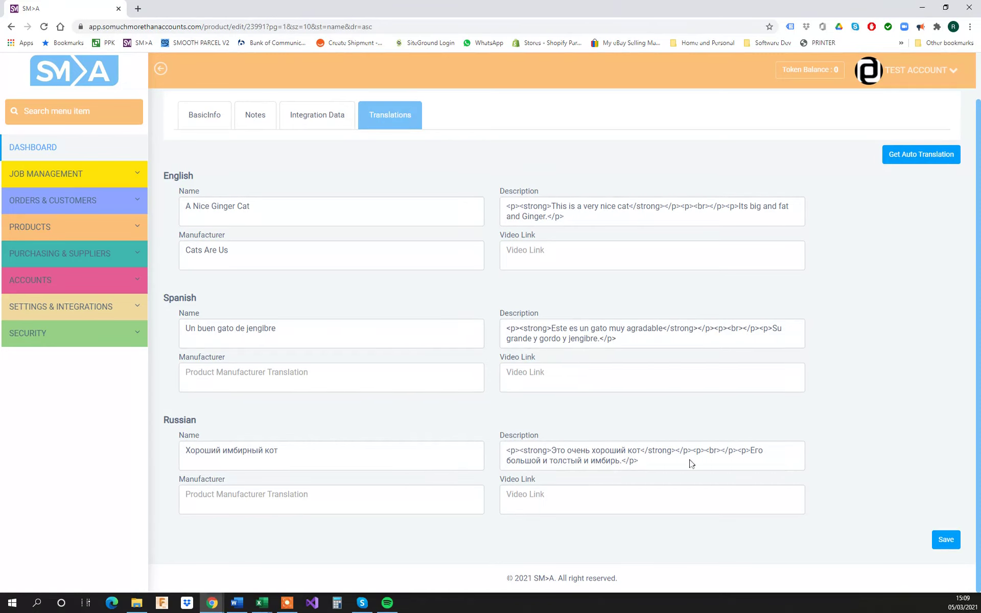
Add the line "Now on special offer" to the end of the product description in the basic info and save the product.
click(332, 122)
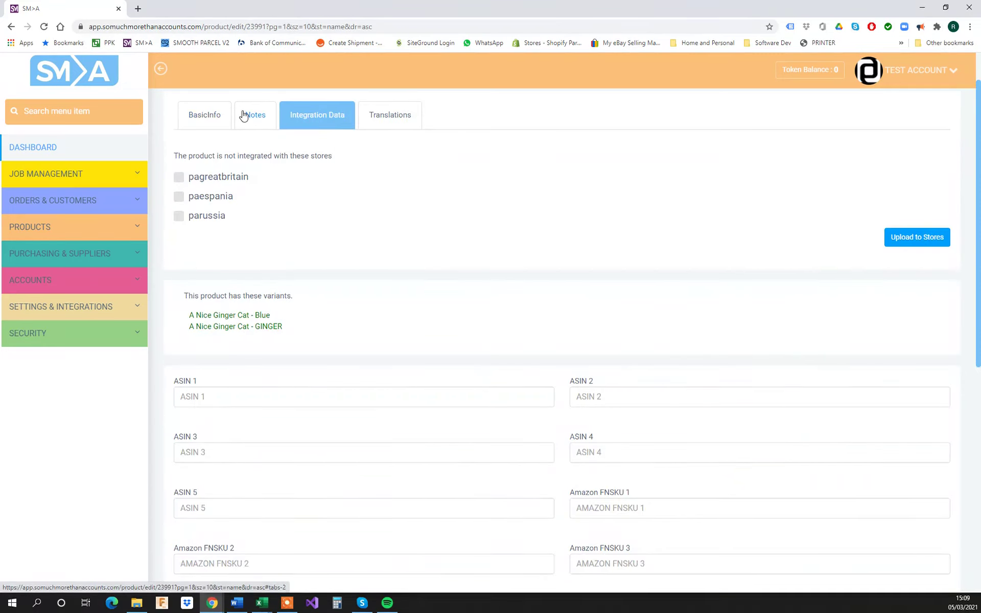
click(253, 115)
click(203, 167)
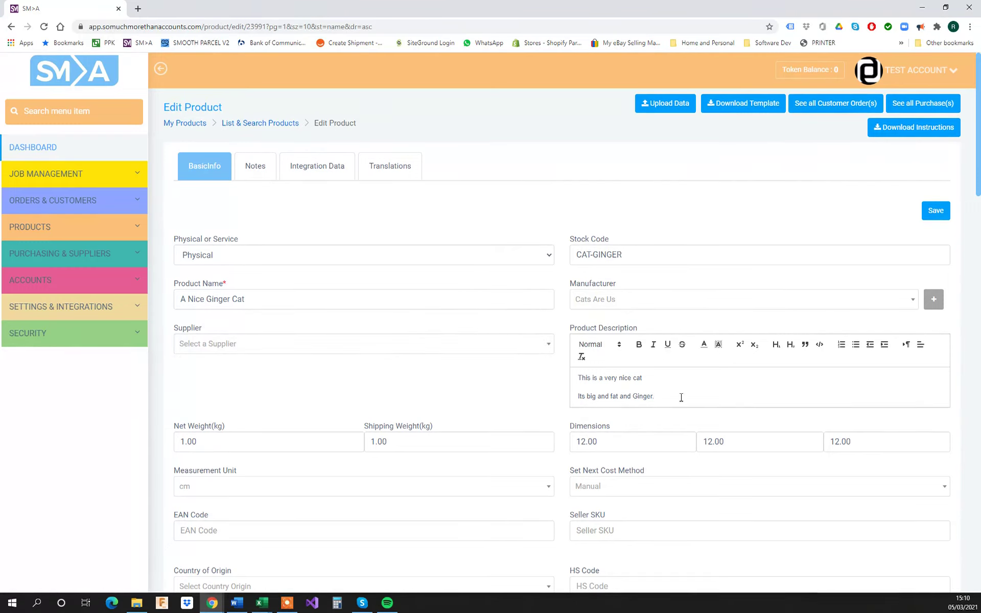
key(Return)
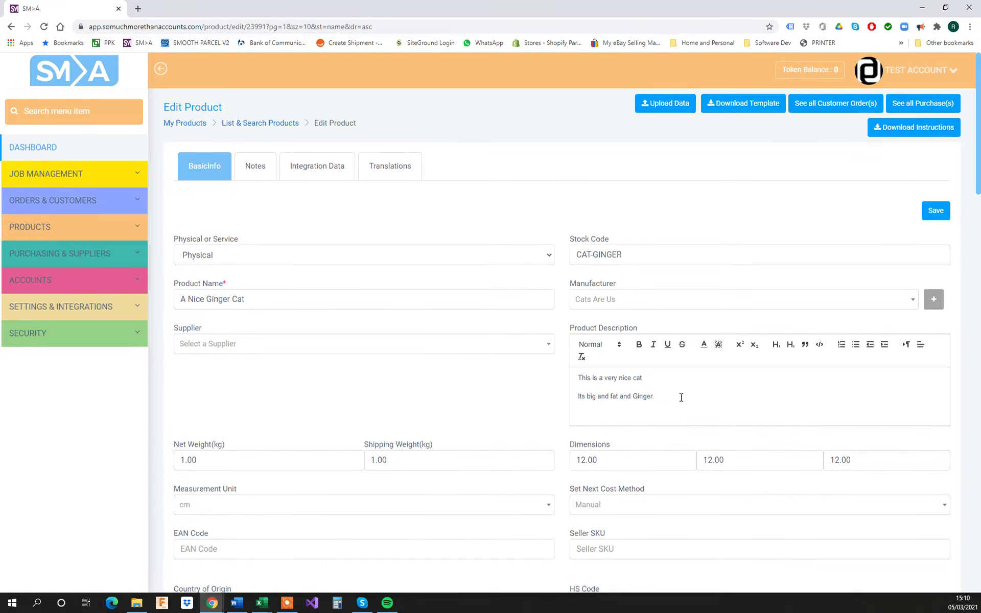
text(Now on special offer)
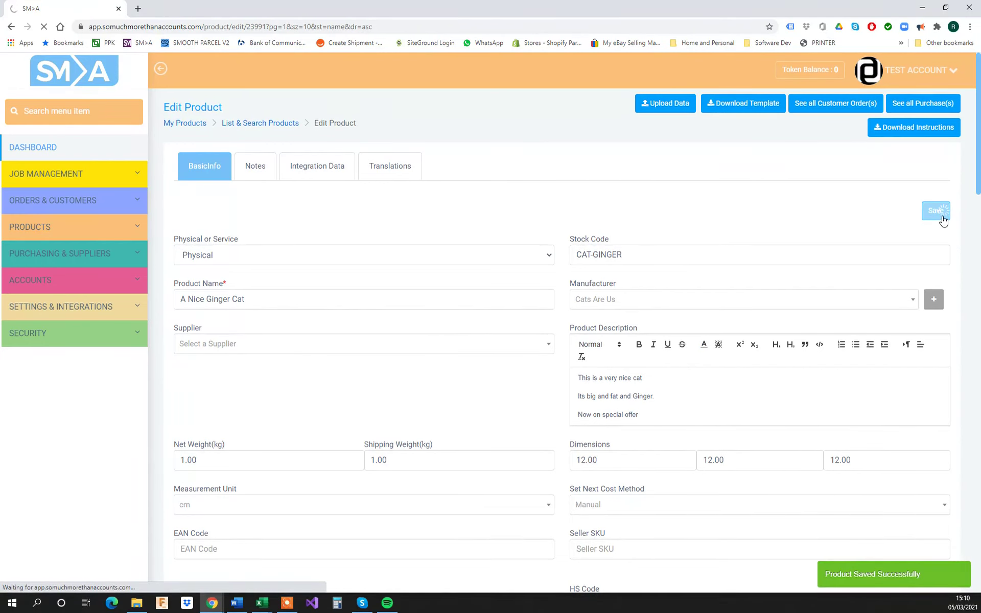
Request automatic translations again for the updated product description and check the Spanish description text.
click(323, 175)
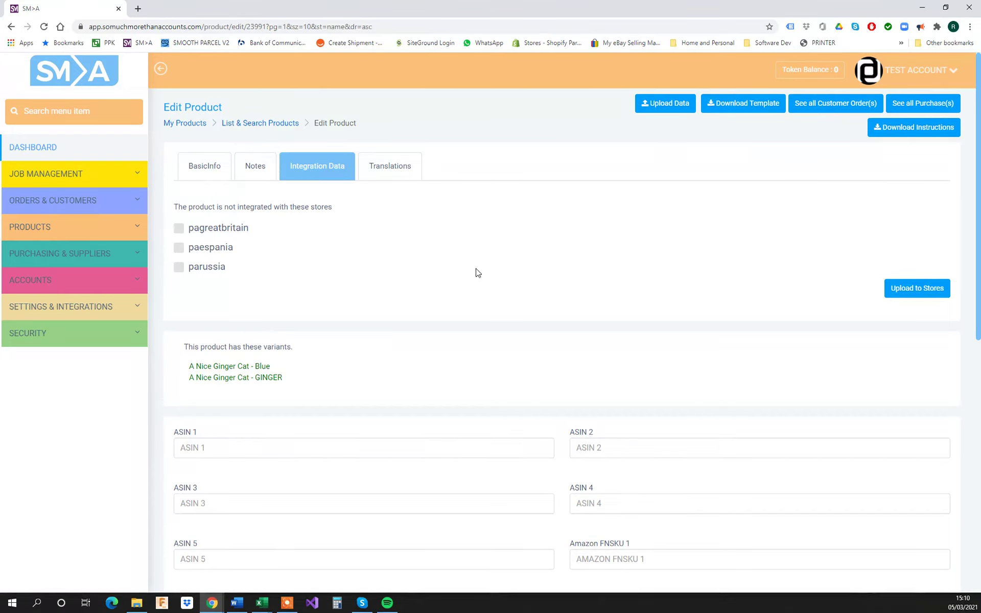
click(390, 172)
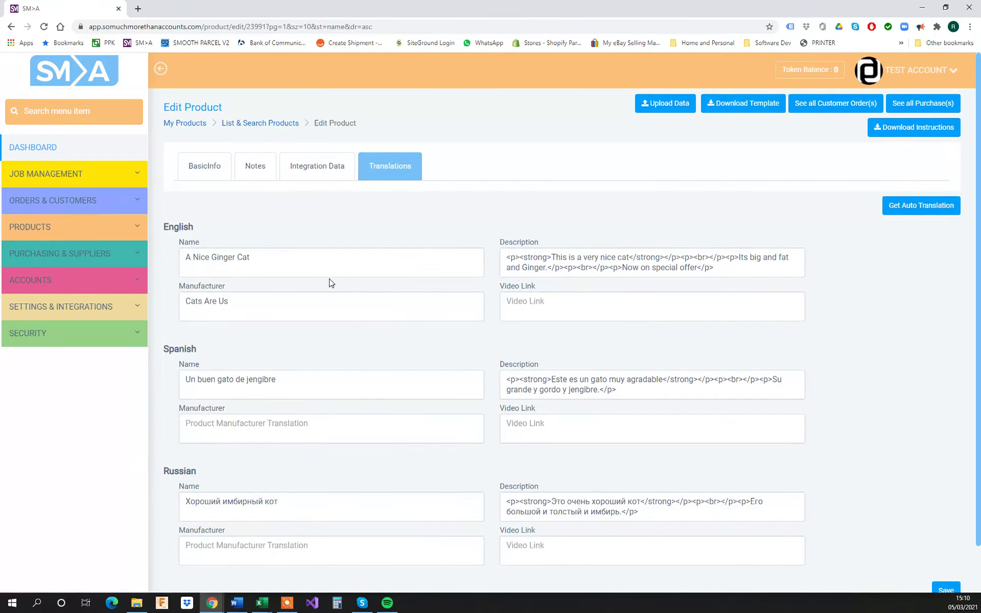
click(926, 210)
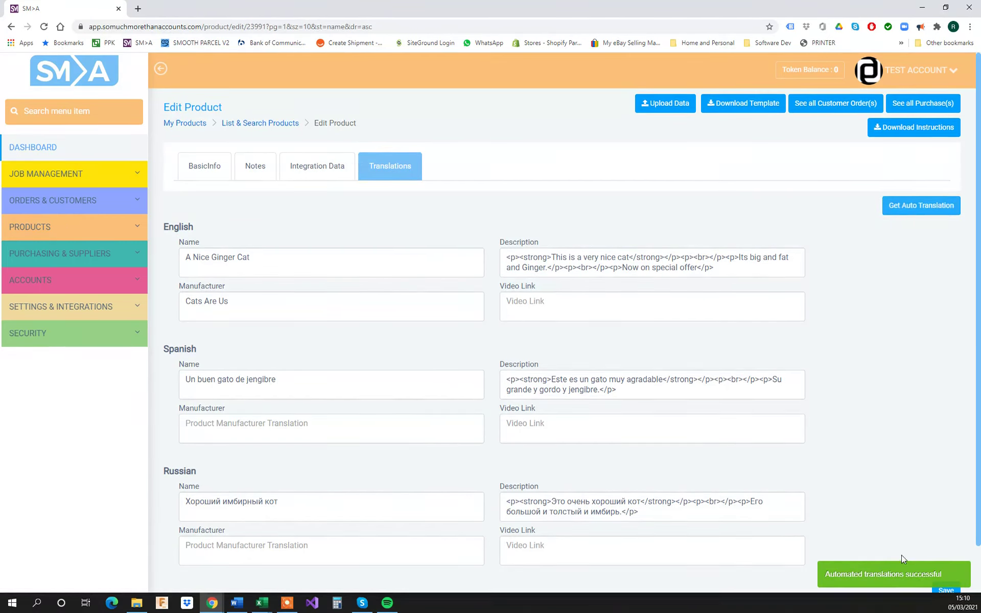
click(660, 392)
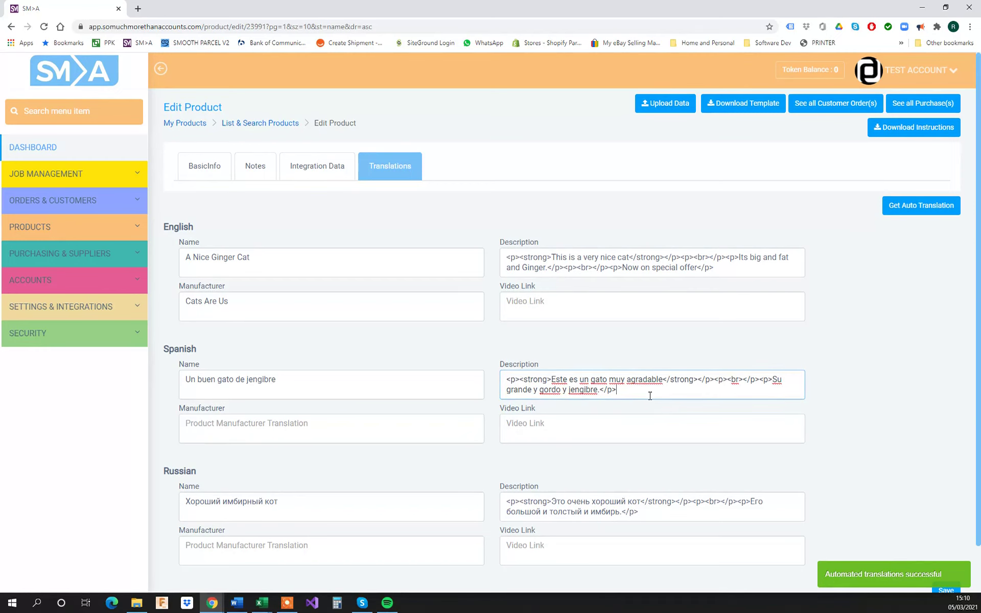
key(Up)
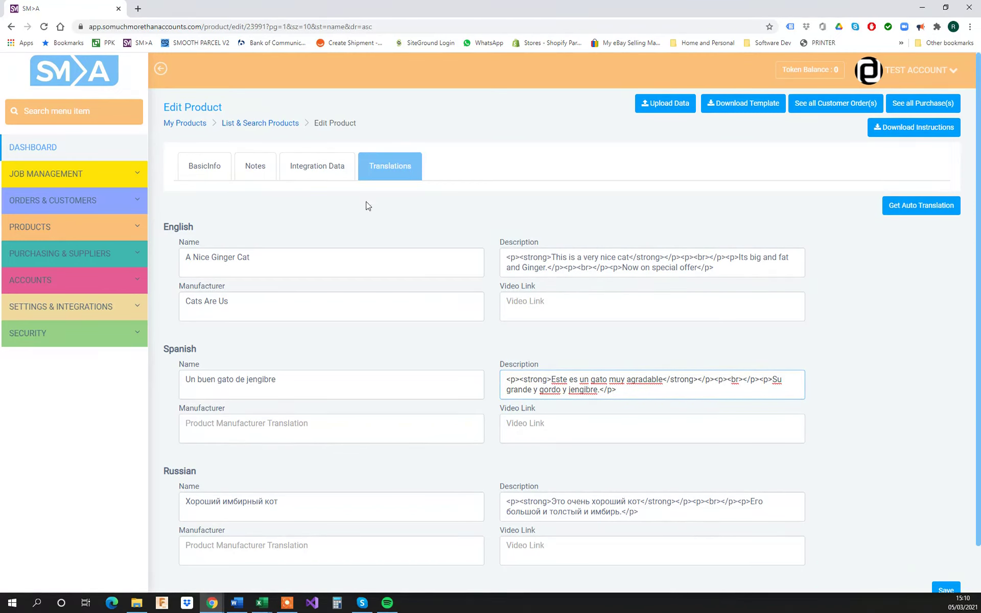
Review the product's integration data, including its stores, listed variants, ASIN and Amazon FNSKU fields.
click(337, 171)
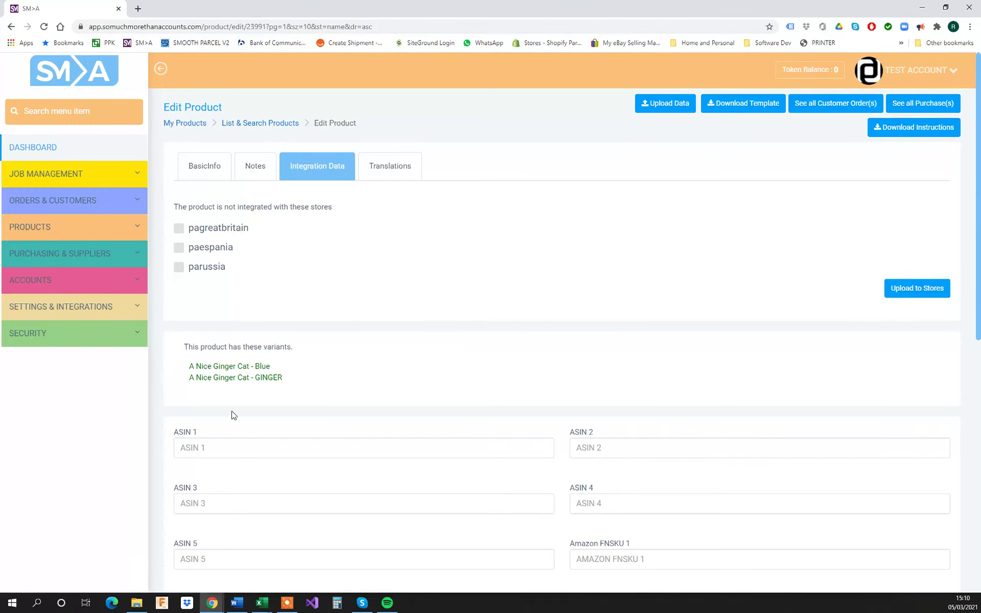
scroll(256, 404, down, 2)
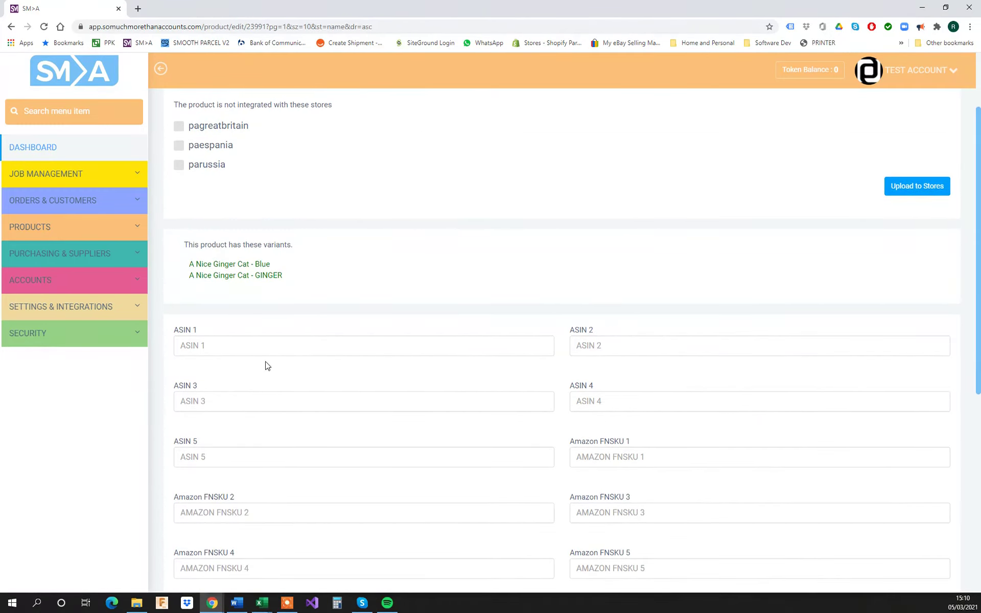
scroll(267, 366, up, 2)
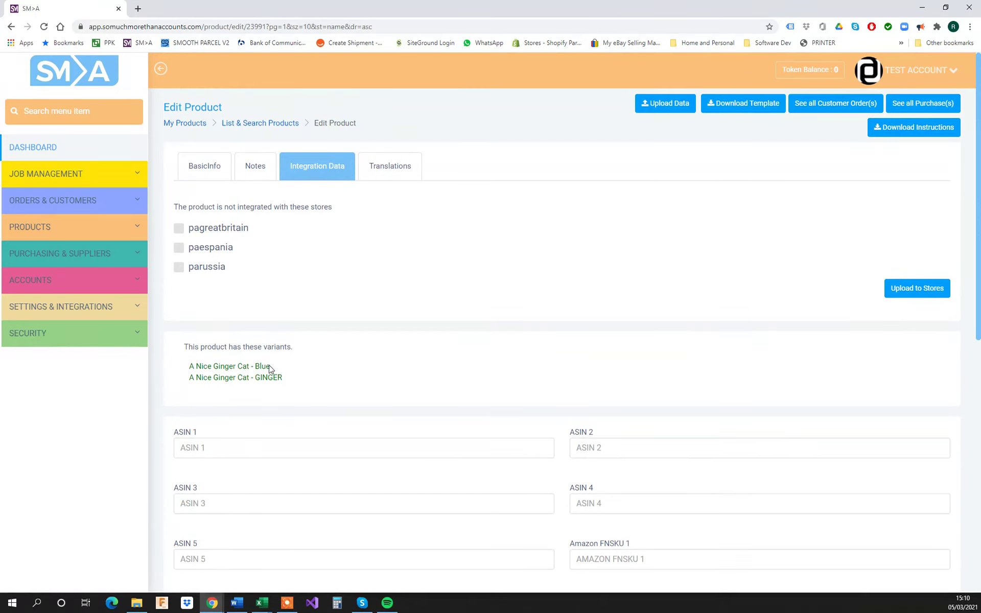